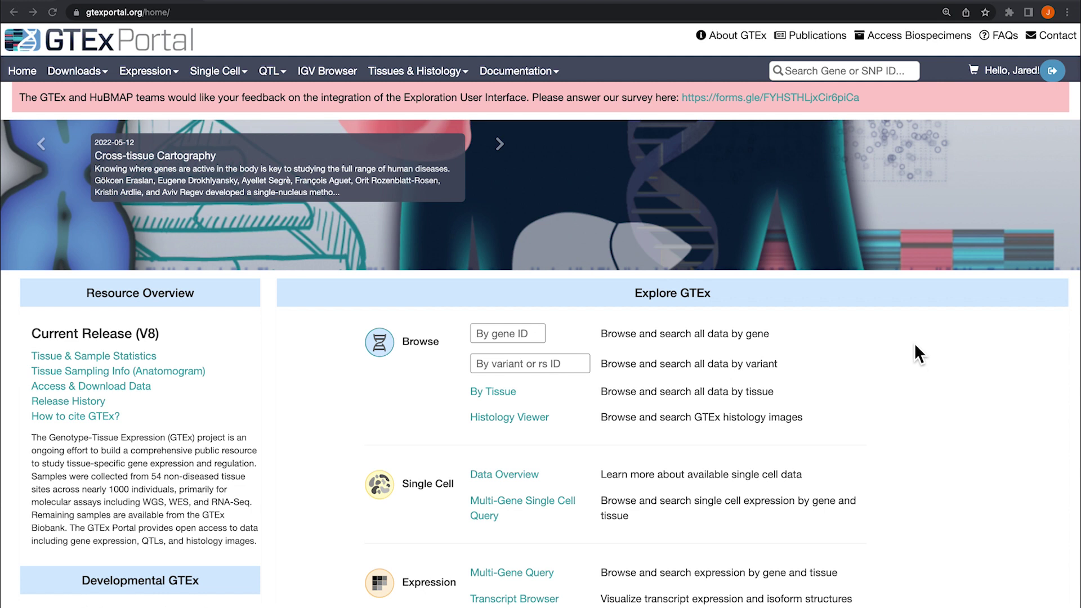
# Step: Search the site for 'pten' to open the PTEN gene page, then scroll to its expression plot
pyautogui.click(169, 73)
pyautogui.click(323, 109)
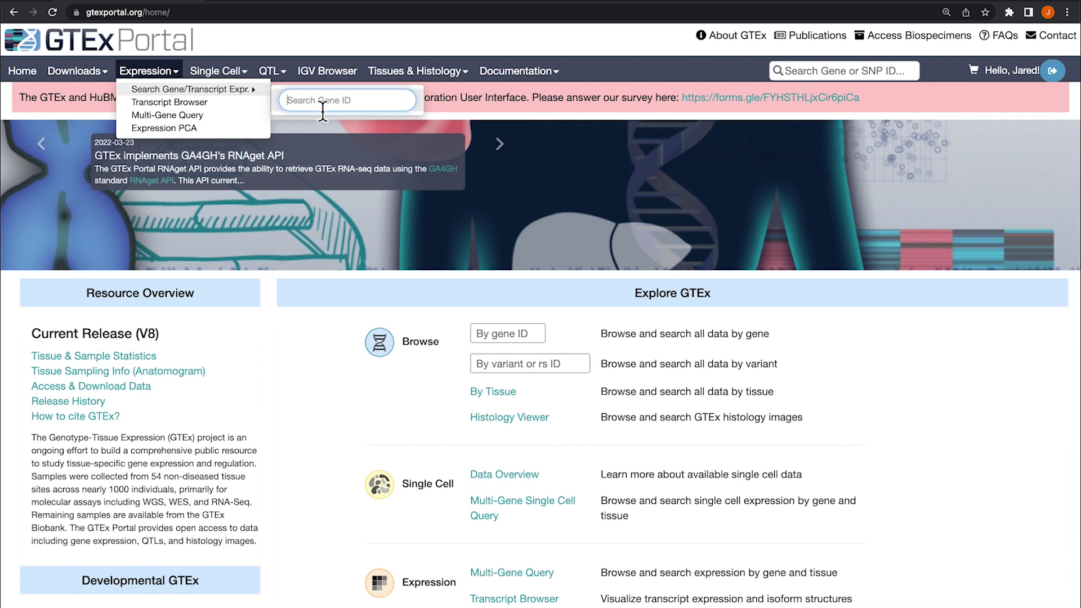
pyautogui.click(824, 72)
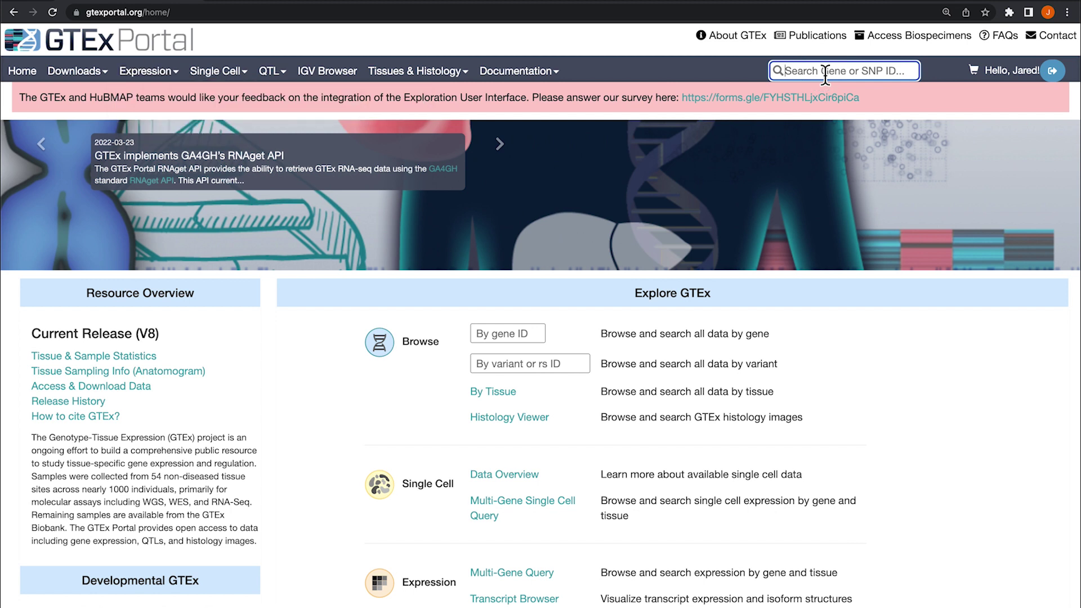
pyautogui.write('pten')
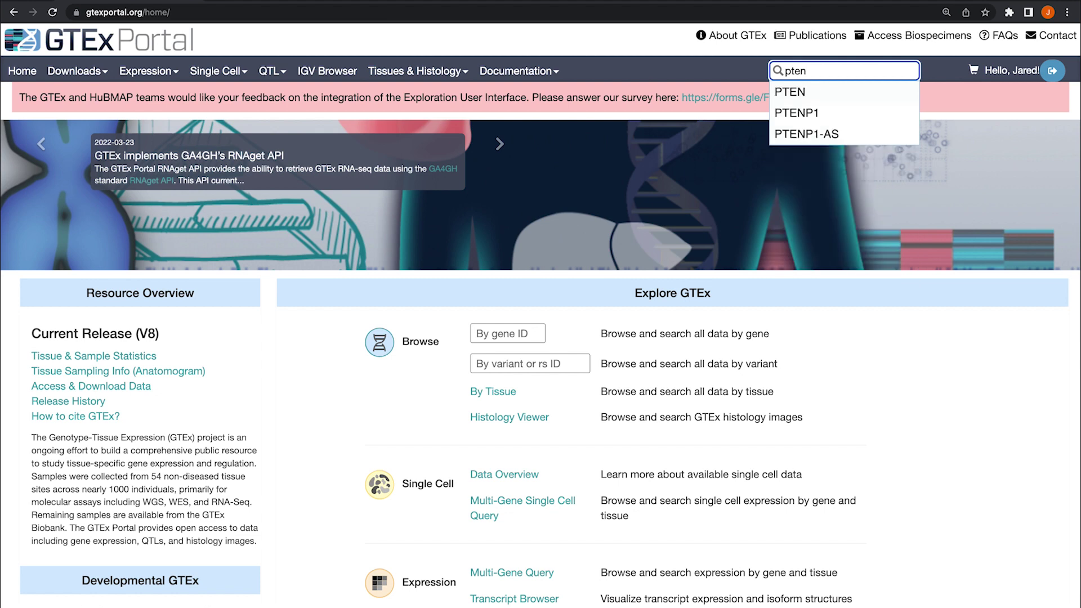
pyautogui.press('Return')
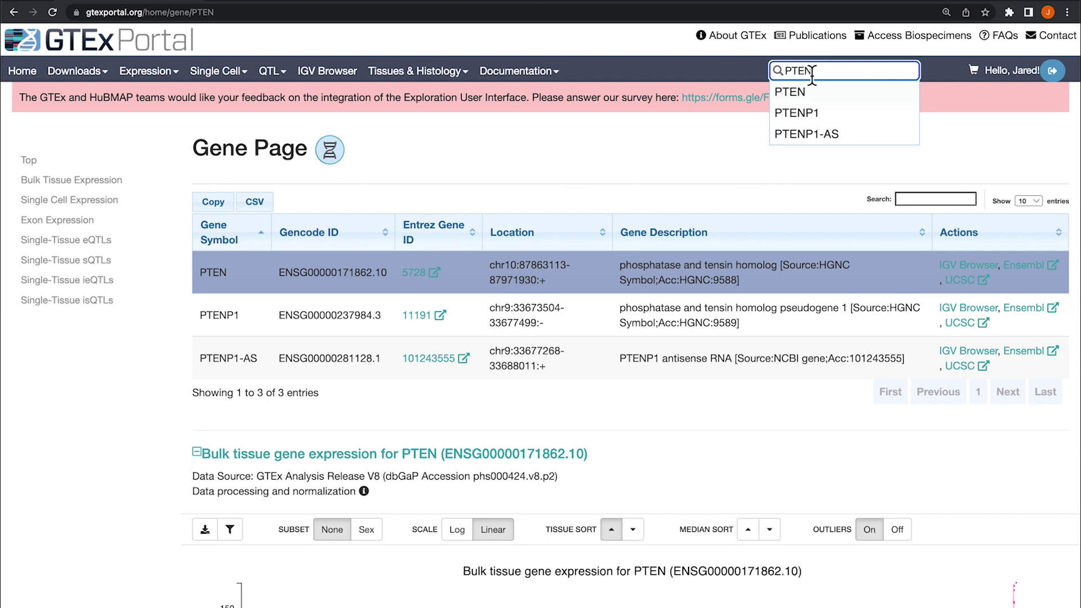
pyautogui.scroll(-6, 620, 127)
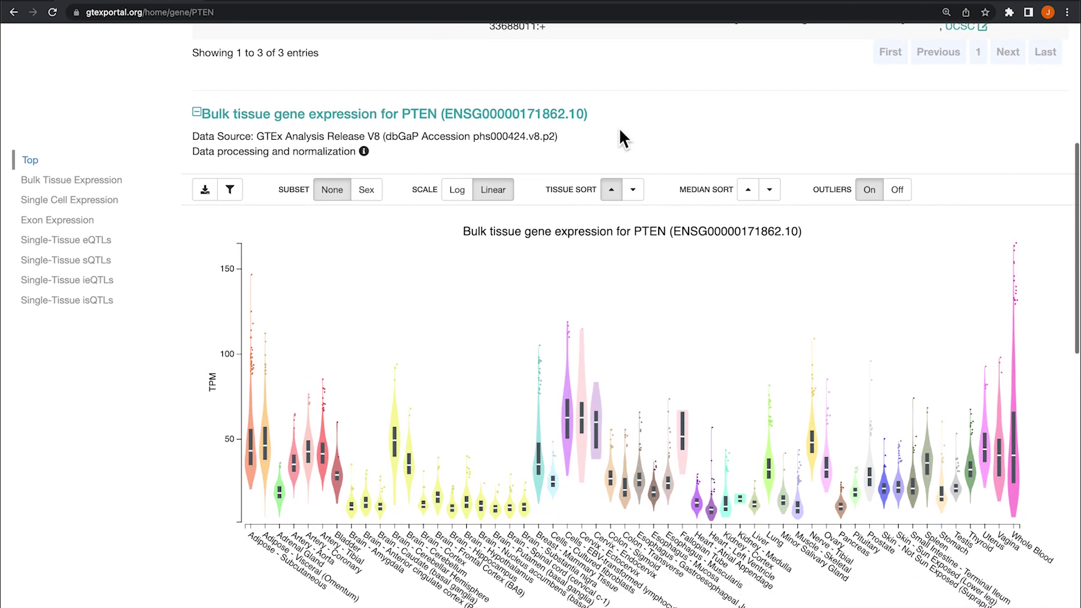
# Step: Scroll to PTEN's Bulk Tissue Expression toolbar and open the Filter Tissues panel
pyautogui.scroll(-2, 619, 127)
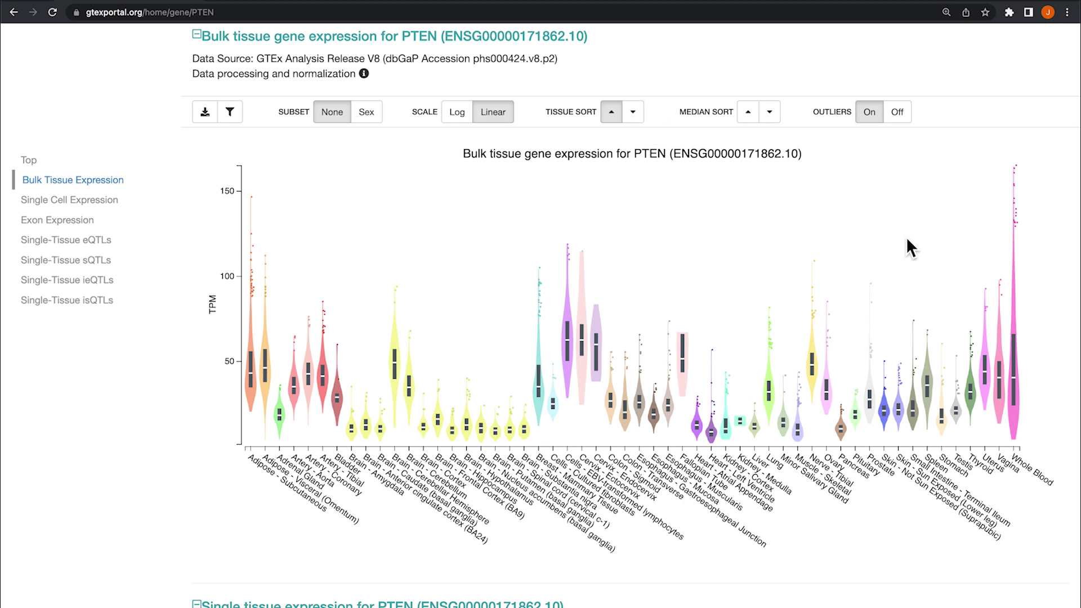
pyautogui.hscroll(1, 1020, 340)
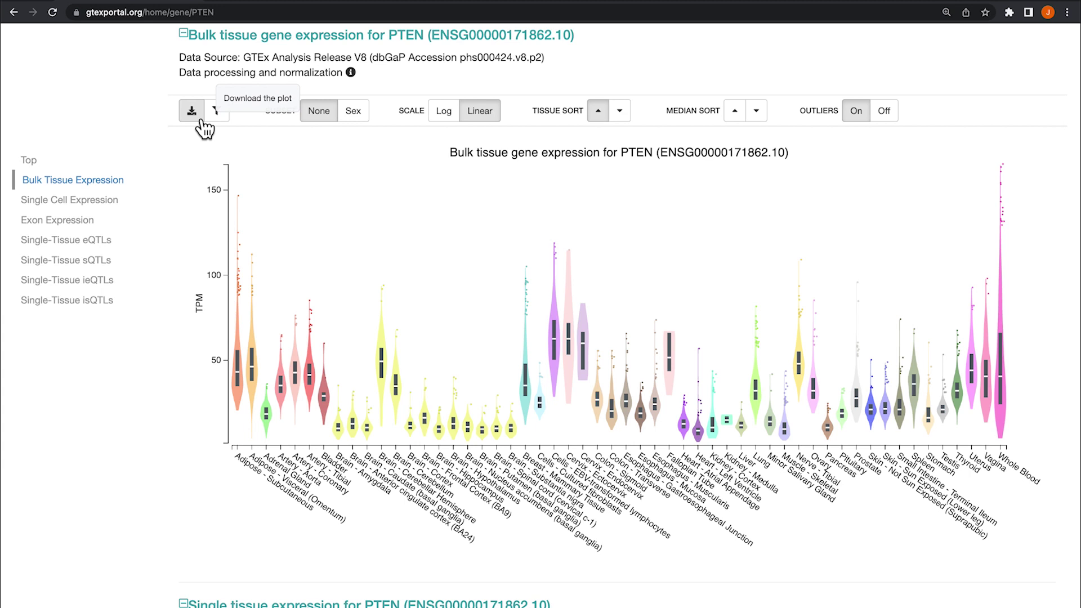
pyautogui.click(228, 119)
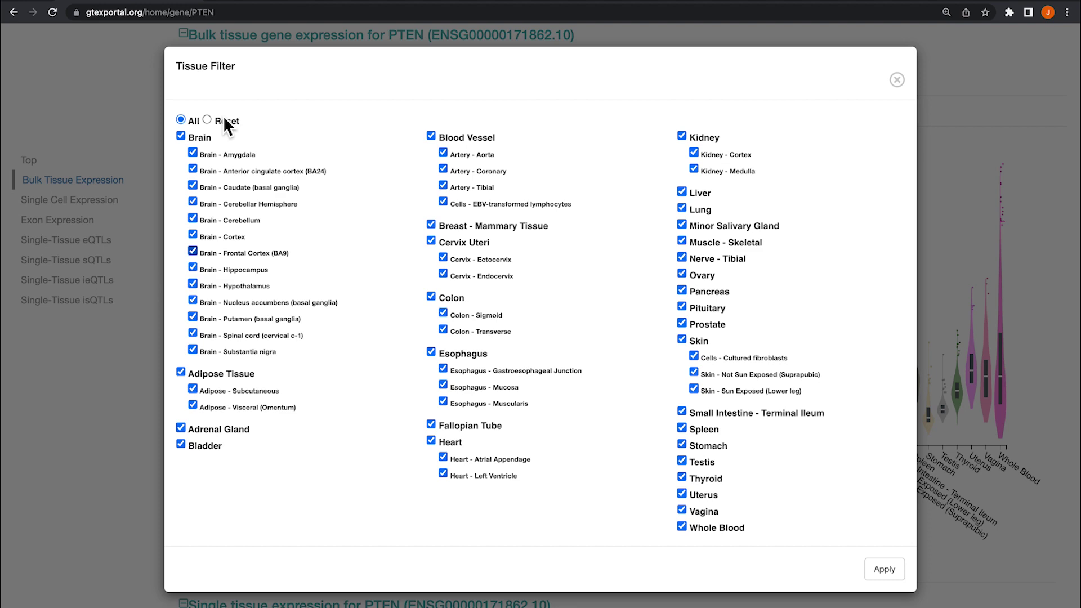
# Step: Exclude Brain tissues from PTEN's plot, then toggle the female/male split on and off
pyautogui.click(206, 140)
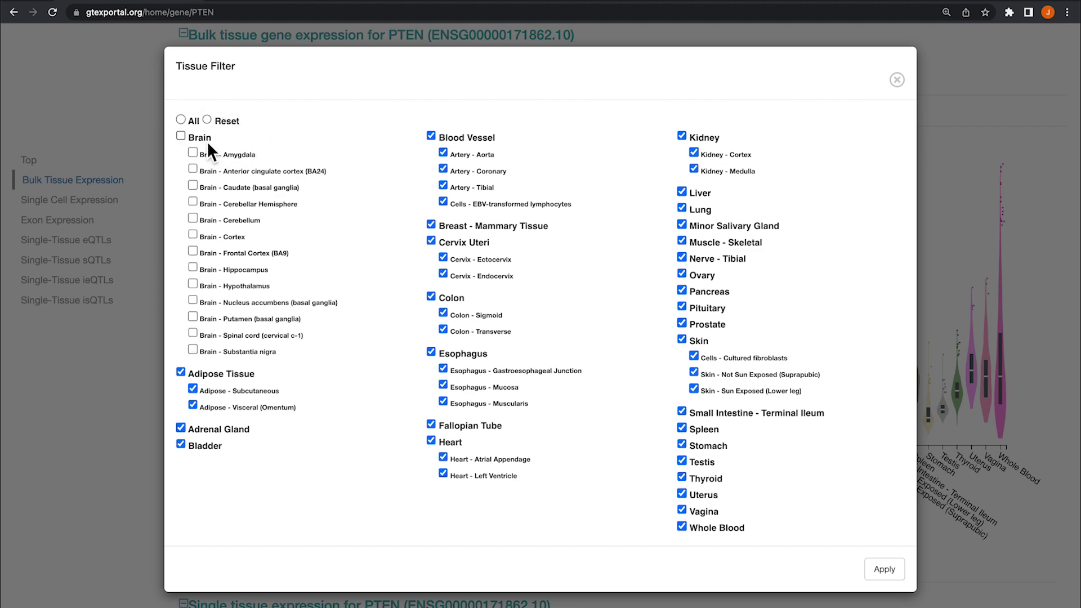
pyautogui.click(878, 574)
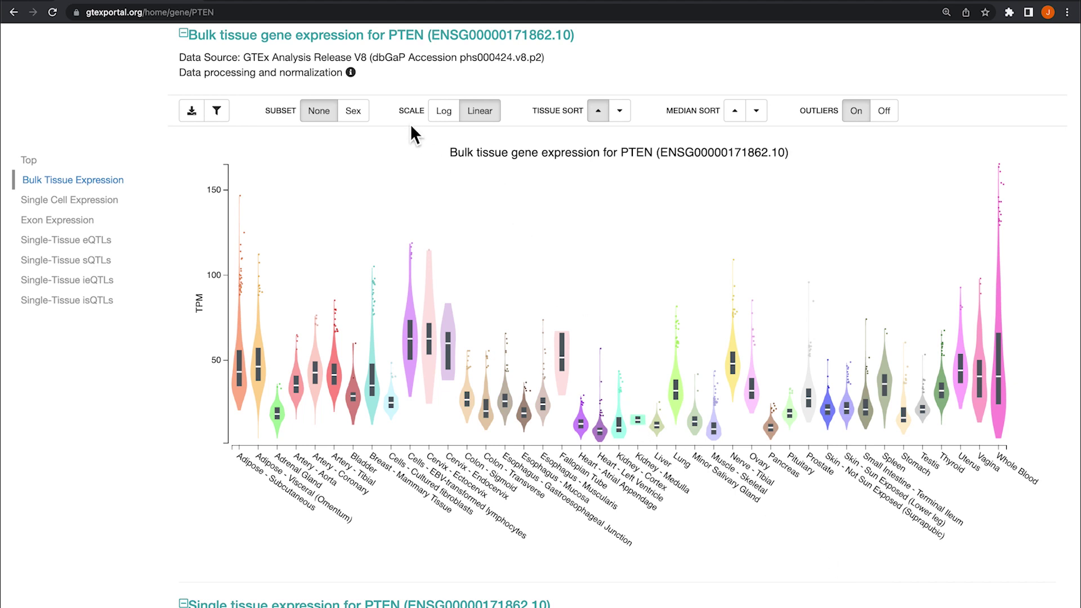
pyautogui.click(364, 121)
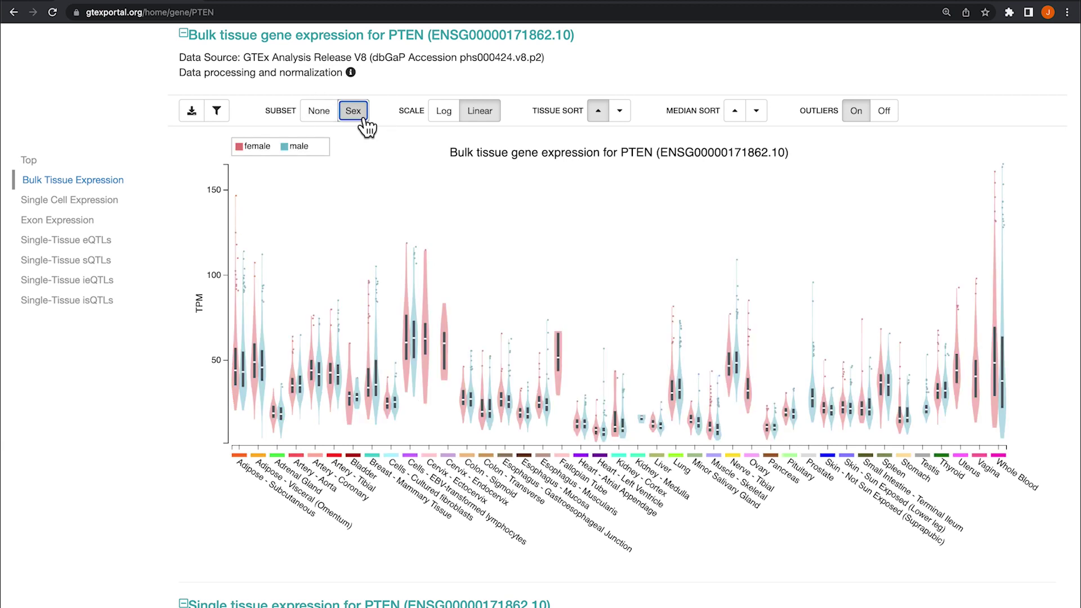
pyautogui.click(329, 117)
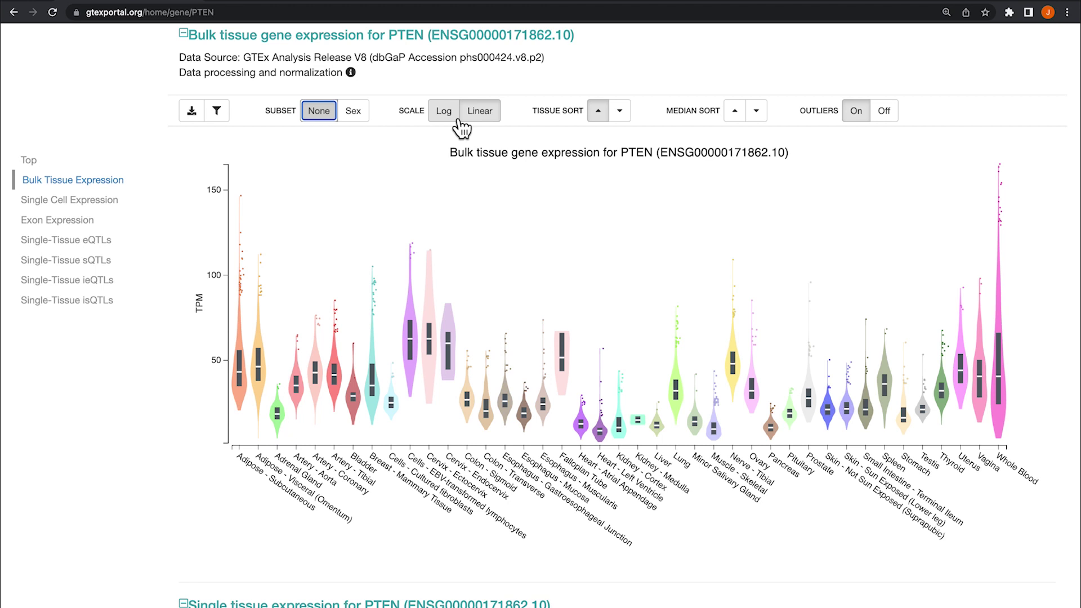
# Step: Switch PTEN's plot to log scale and back to linear TPM, then sort by descending median
pyautogui.click(457, 120)
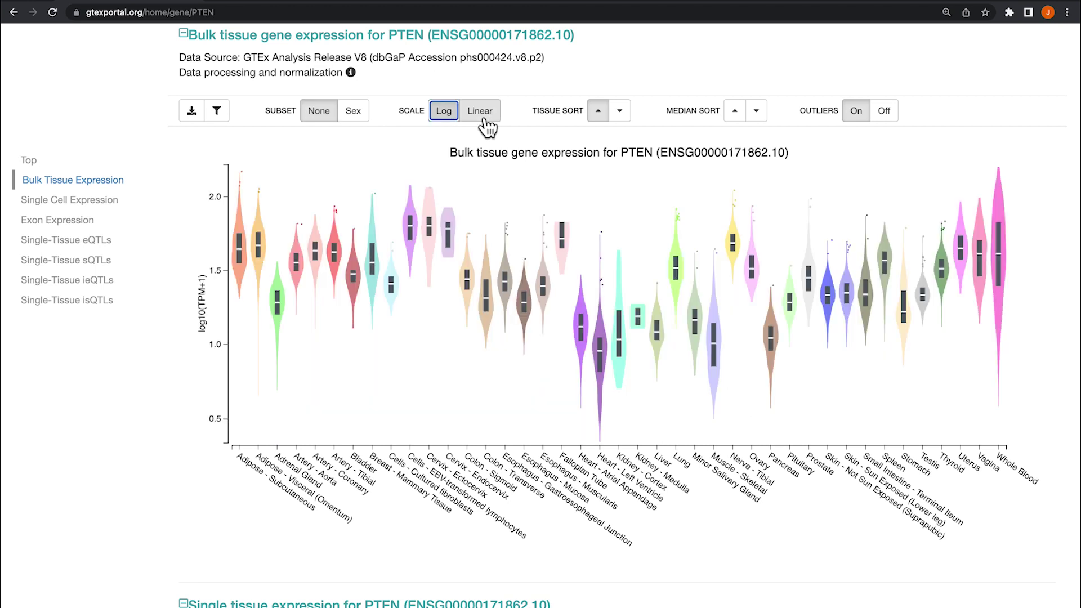
pyautogui.click(485, 119)
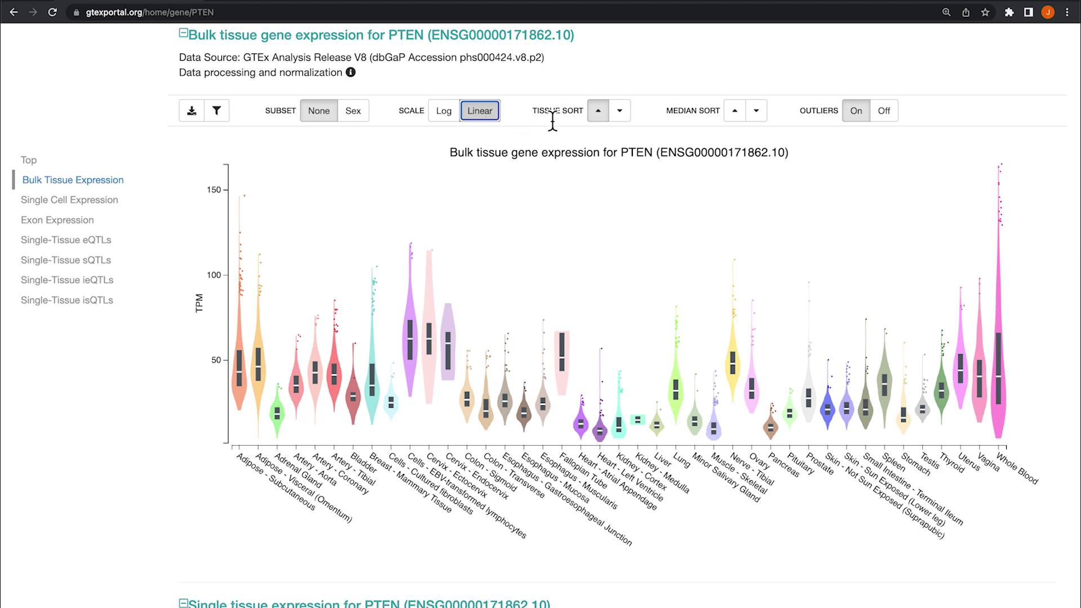
pyautogui.click(764, 116)
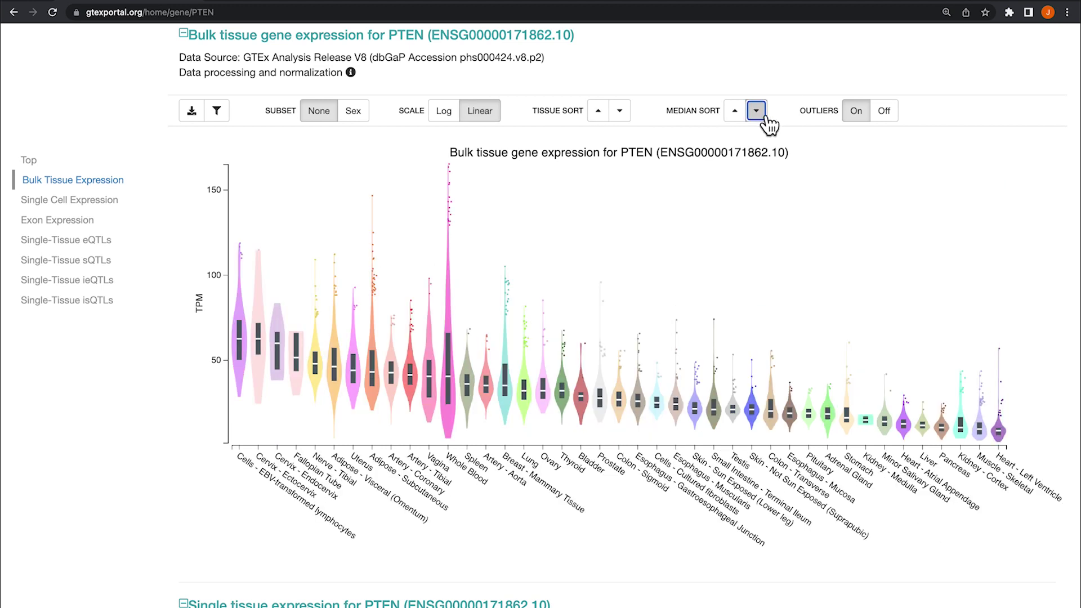
pyautogui.hscroll(2, 769, 125)
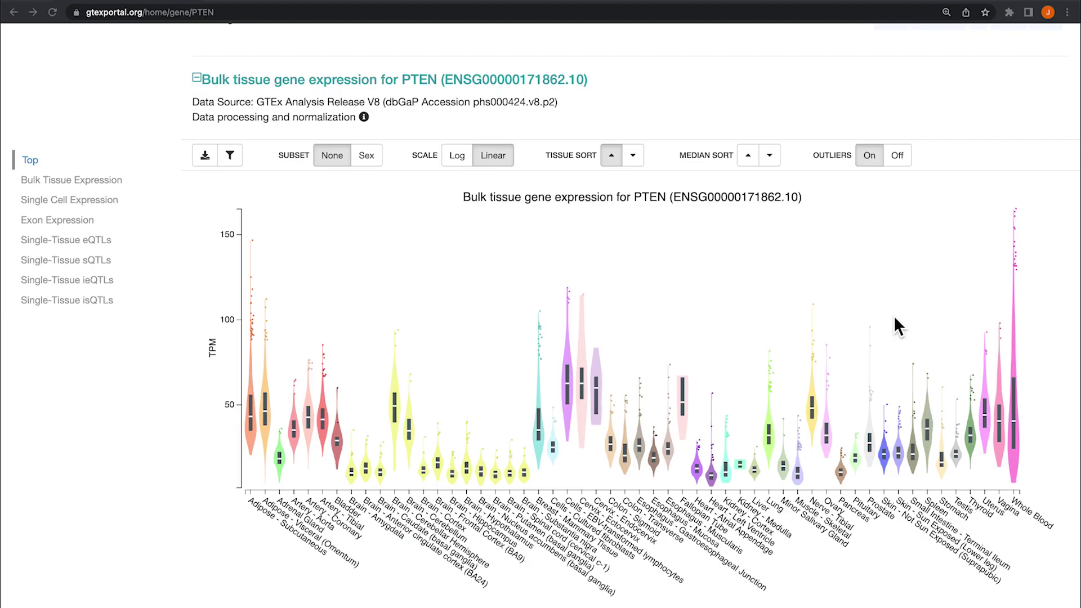
# Step: Expand PTEN's Exon Expression section and scroll to its heatmap and gene model
pyautogui.scroll(-3, 895, 322)
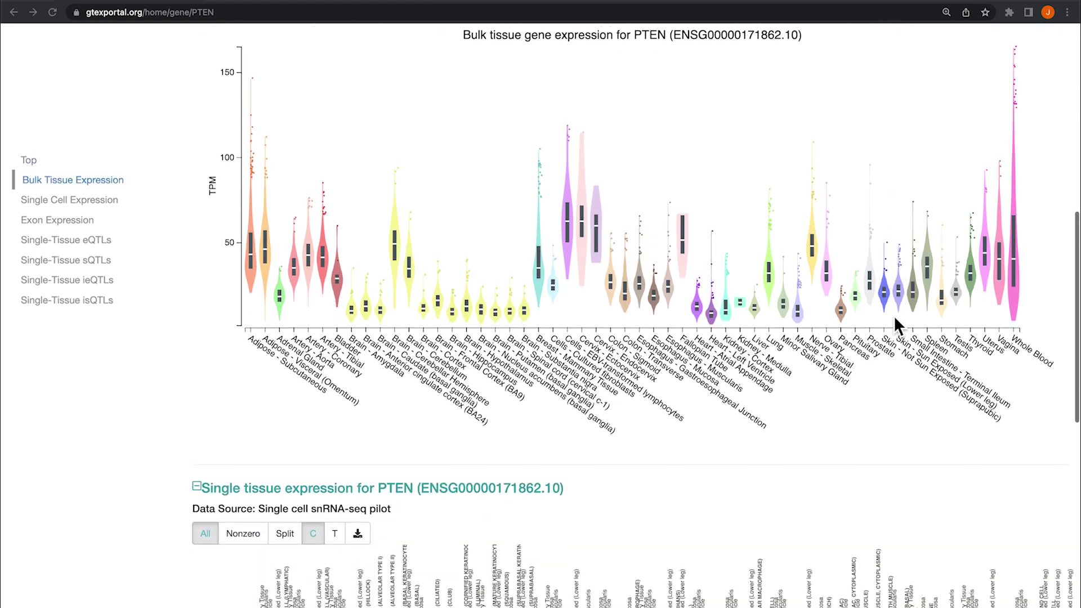
pyautogui.scroll(-3, 895, 322)
pyautogui.scroll(-5, 895, 322)
pyautogui.scroll(-3, 895, 318)
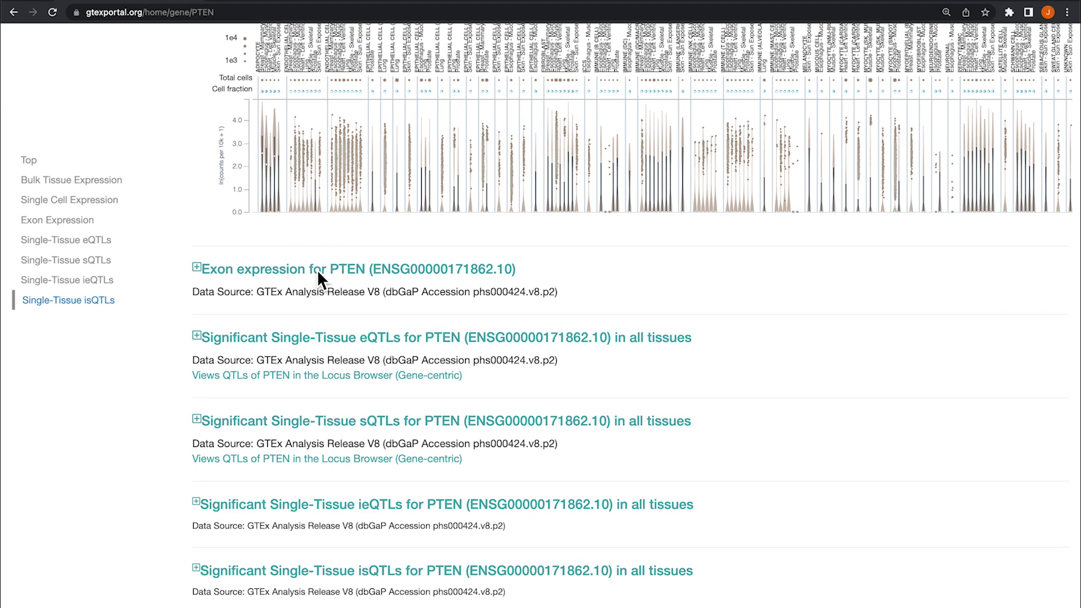
pyautogui.click(338, 270)
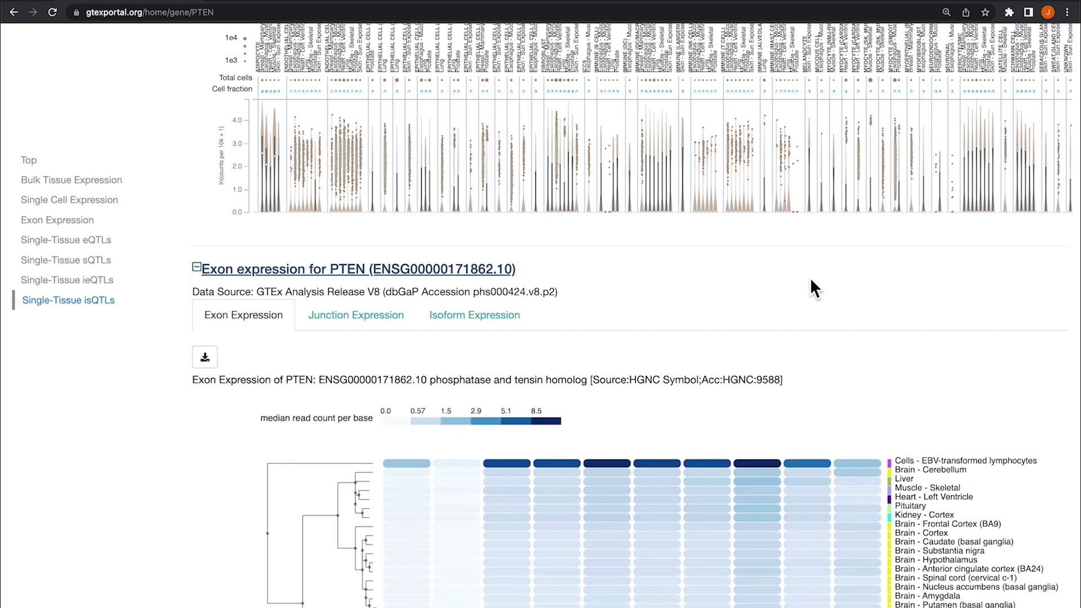
pyautogui.scroll(-2, 818, 280)
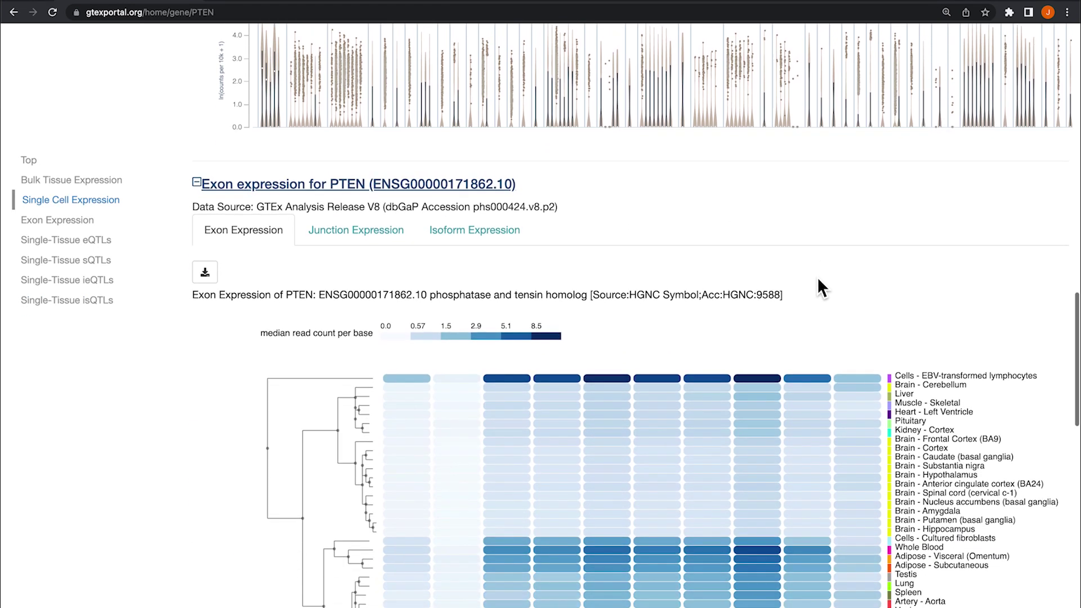
pyautogui.scroll(-3, 818, 280)
pyautogui.scroll(-1, 818, 279)
pyautogui.scroll(-1, 818, 280)
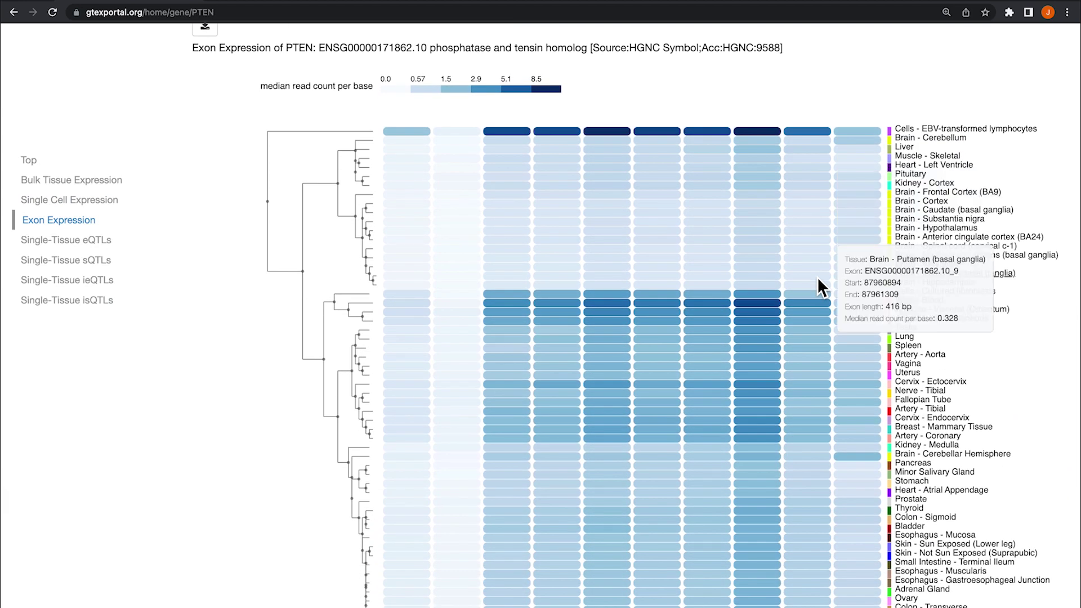
pyautogui.scroll(-1, 820, 286)
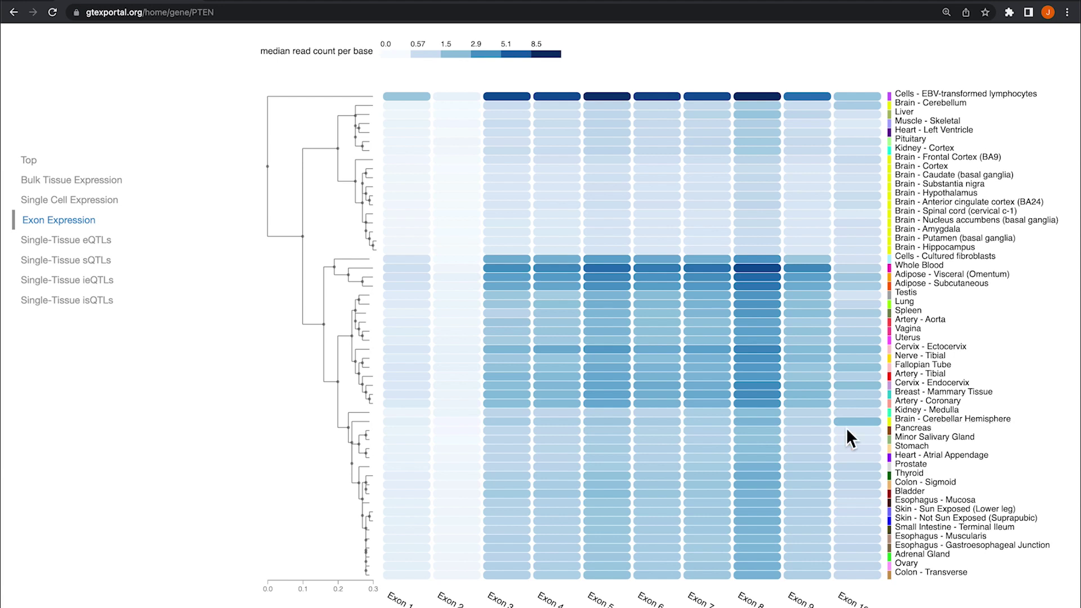
pyautogui.scroll(-1, 823, 427)
pyautogui.scroll(-6, 823, 427)
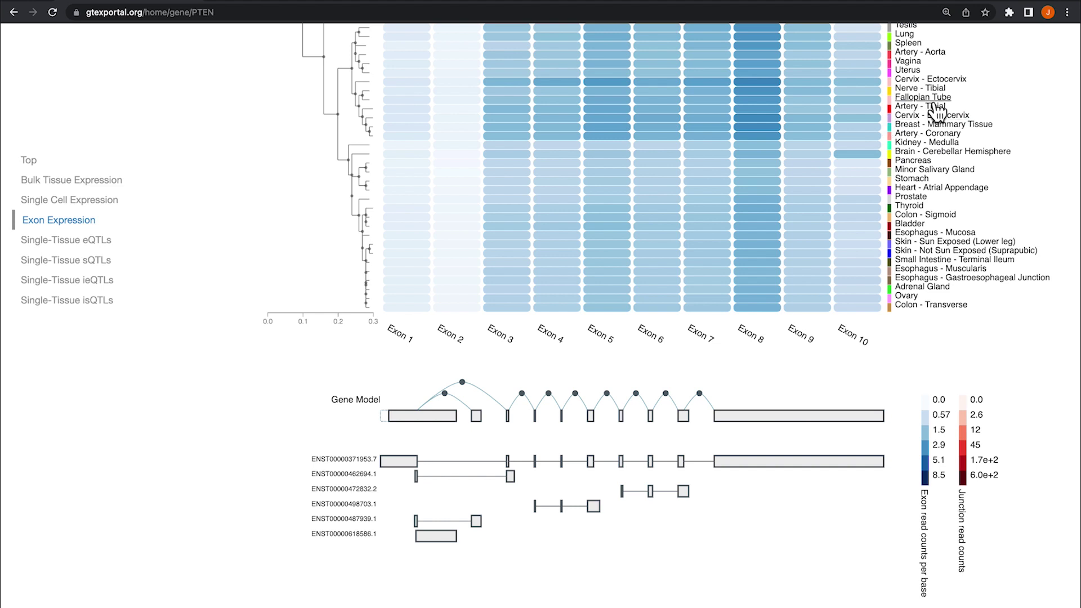
# Step: Show PTEN's transcript expression in Nerve - Tibial from the exon heatmap
pyautogui.click(926, 90)
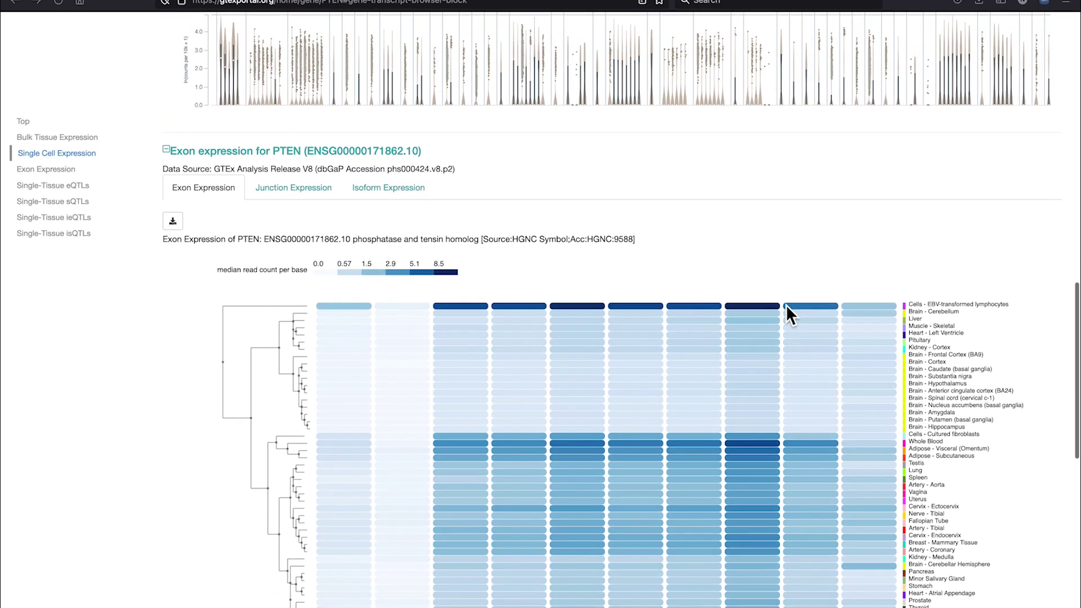
# Step: View PTEN's isoform expression and its Whole Blood transcripts, then switch to the junction heatmap
pyautogui.click(394, 194)
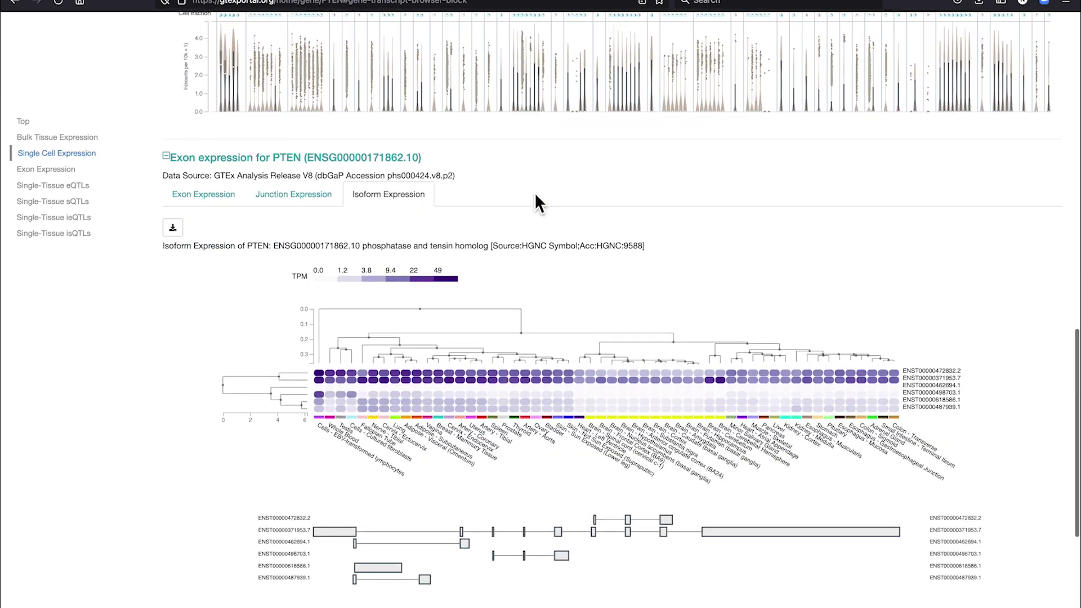
pyautogui.scroll(-2, 535, 197)
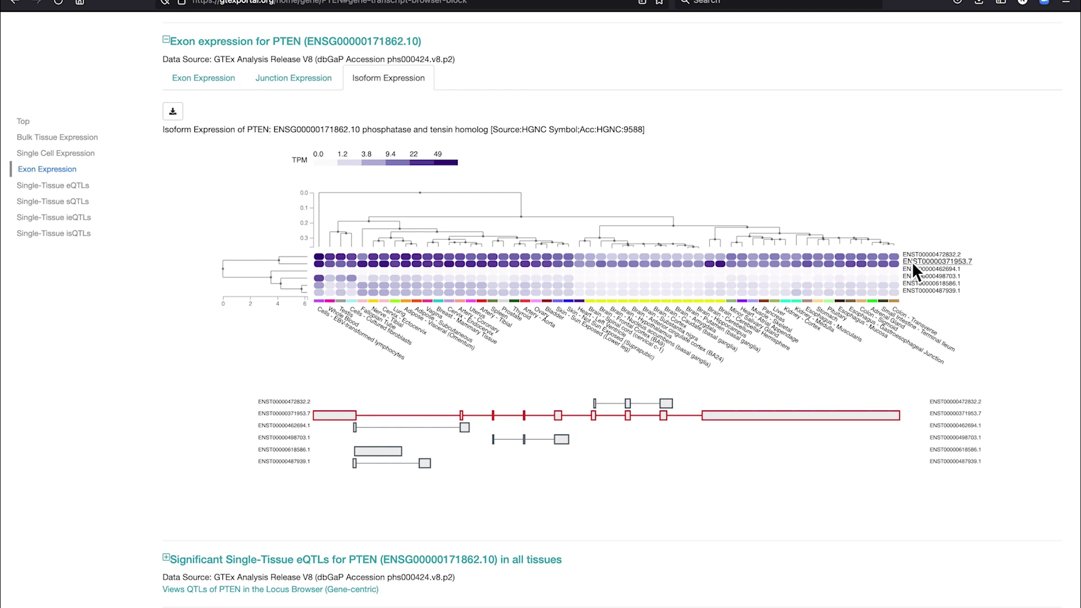
pyautogui.hscroll(-1, 292, 340)
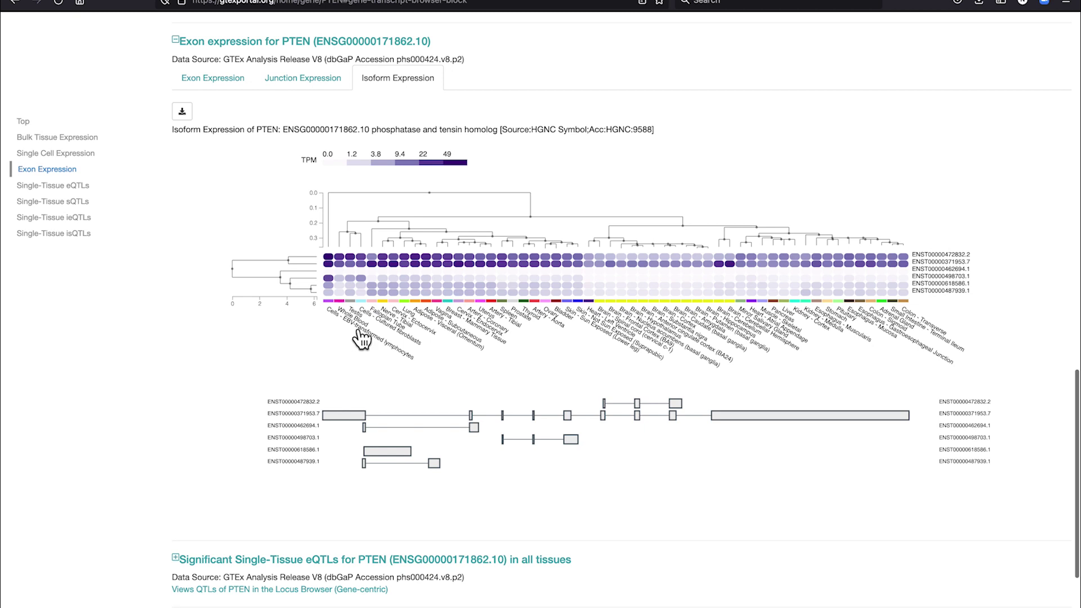
pyautogui.click(364, 330)
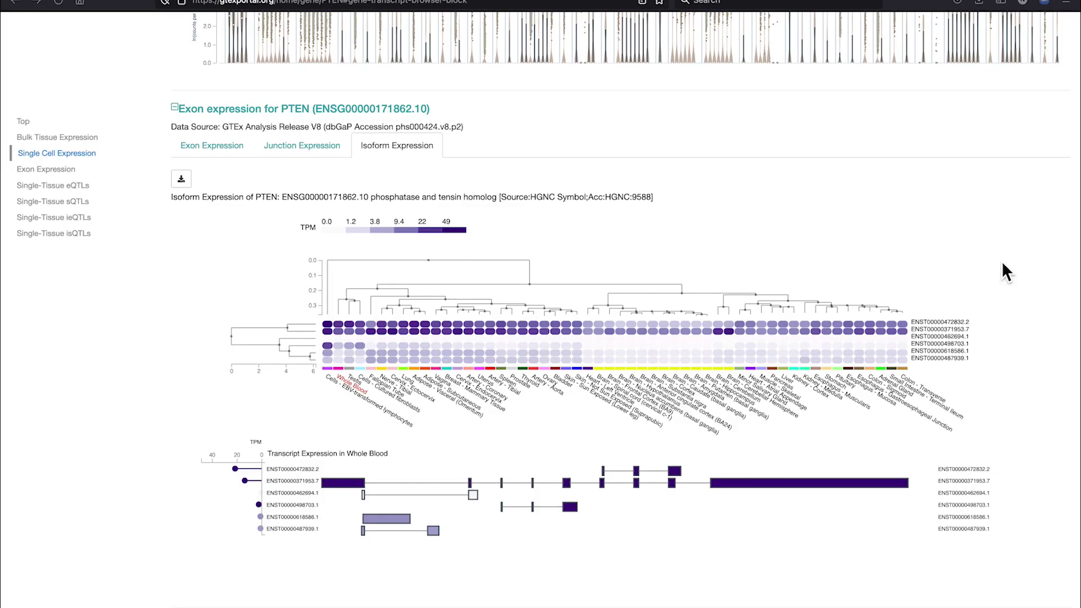
pyautogui.click(296, 149)
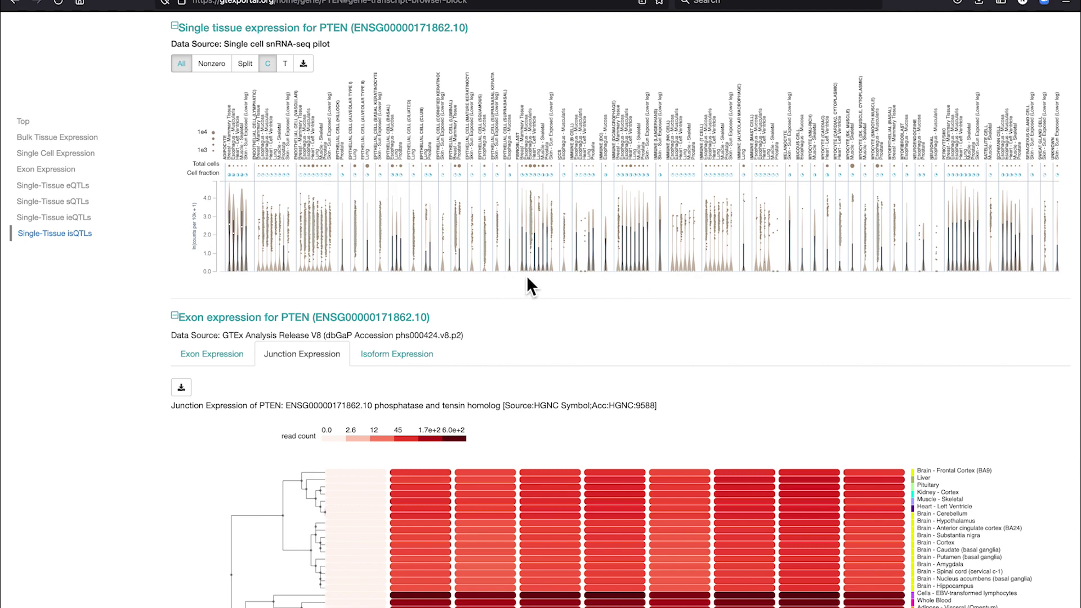
# Step: Show Whole Blood transcript expression and junction read counts on PTEN's gene model
pyautogui.scroll(-3, 527, 277)
pyautogui.scroll(-1, 527, 277)
pyautogui.scroll(-2, 528, 277)
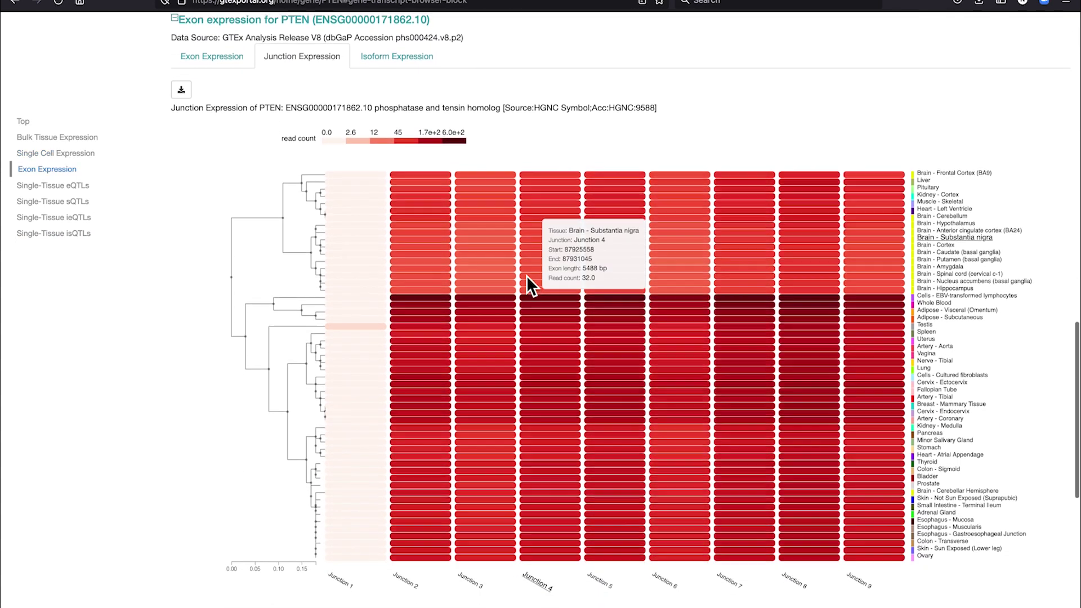
pyautogui.scroll(-2, 526, 275)
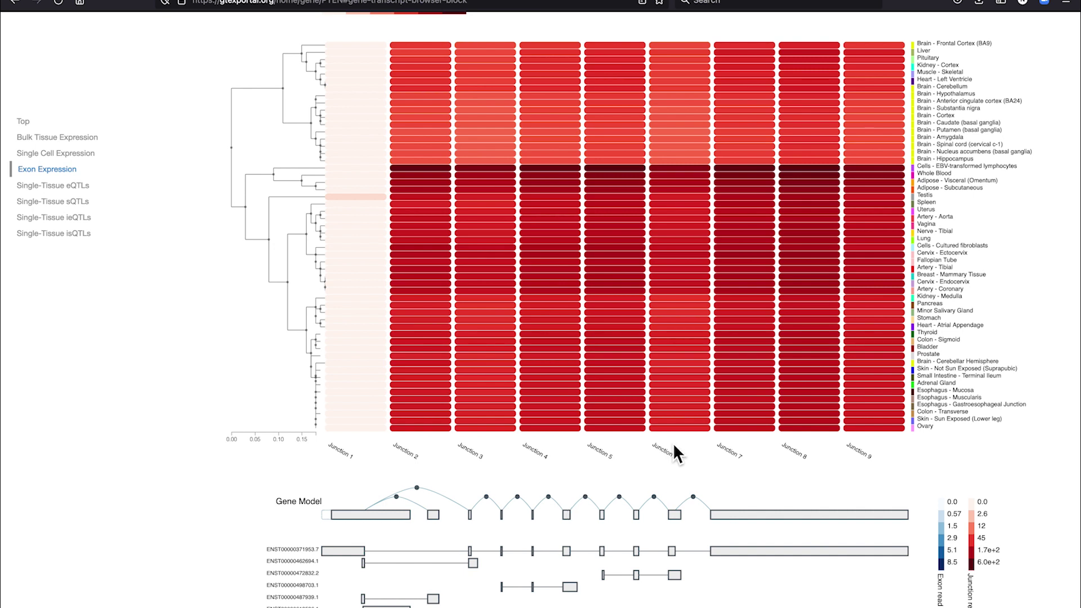
pyautogui.click(951, 181)
pyautogui.scroll(-2, 912, 308)
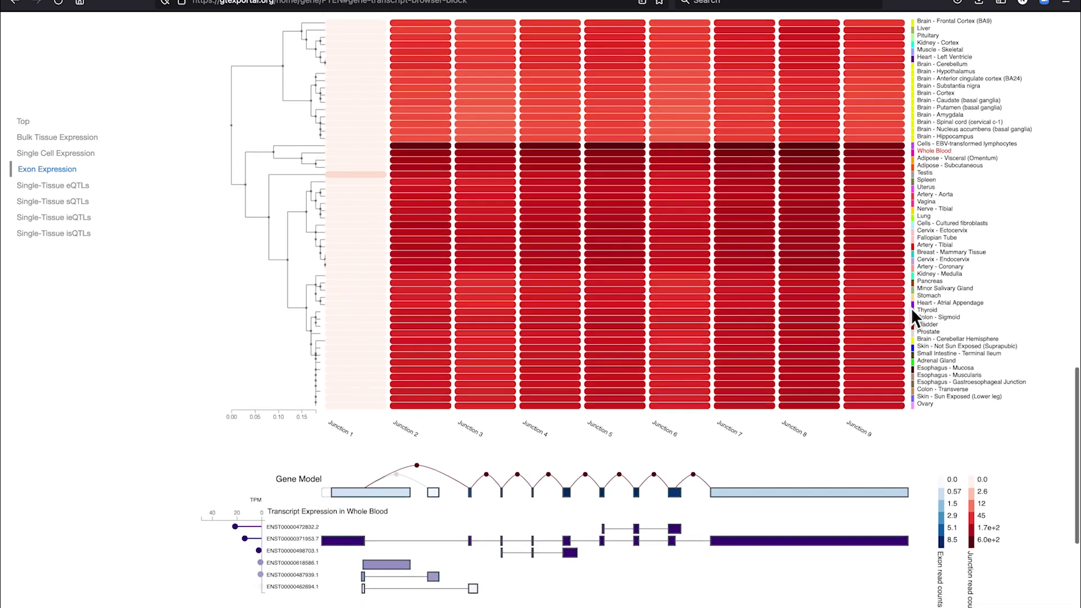
pyautogui.scroll(-3, 912, 311)
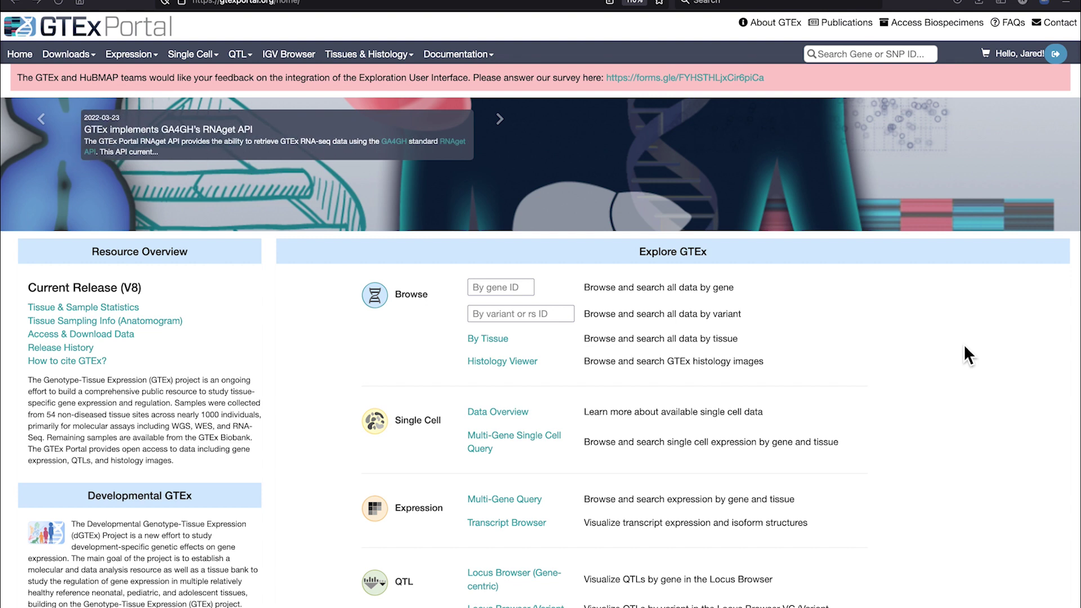
# Step: Choose Multi-Gene Query from the Expression menu
pyautogui.click(128, 54)
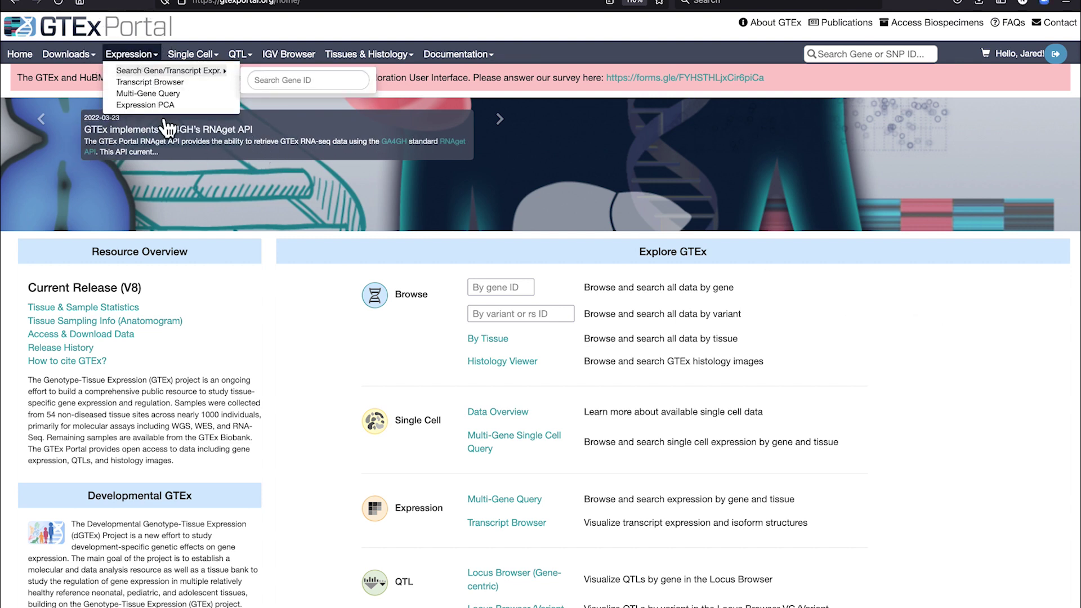
pyautogui.click(158, 94)
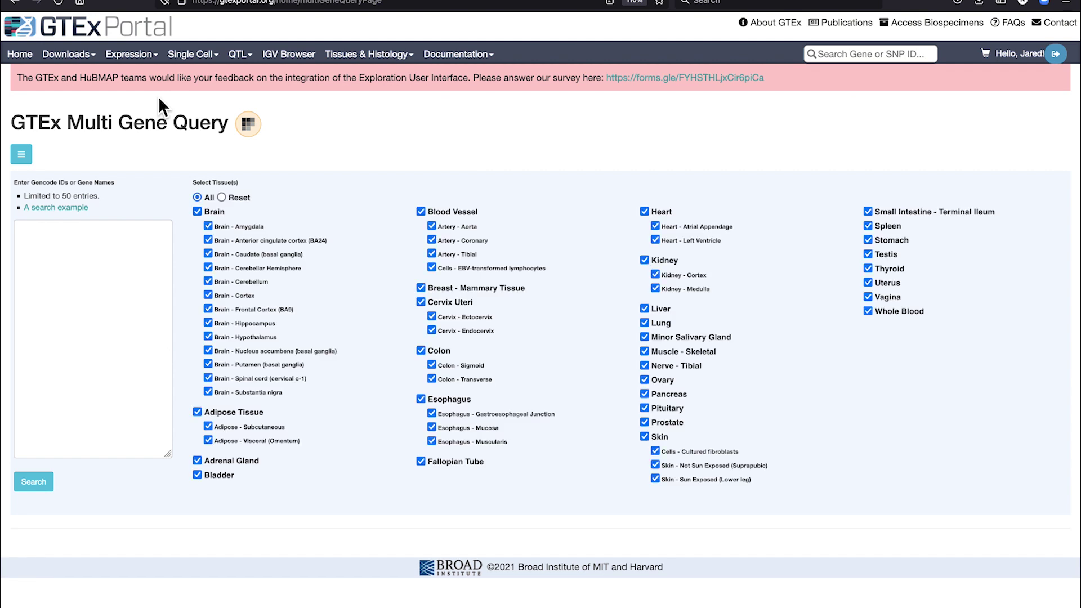
# Step: Load the example ten-gene list and search its expression across all tissues
pyautogui.click(72, 209)
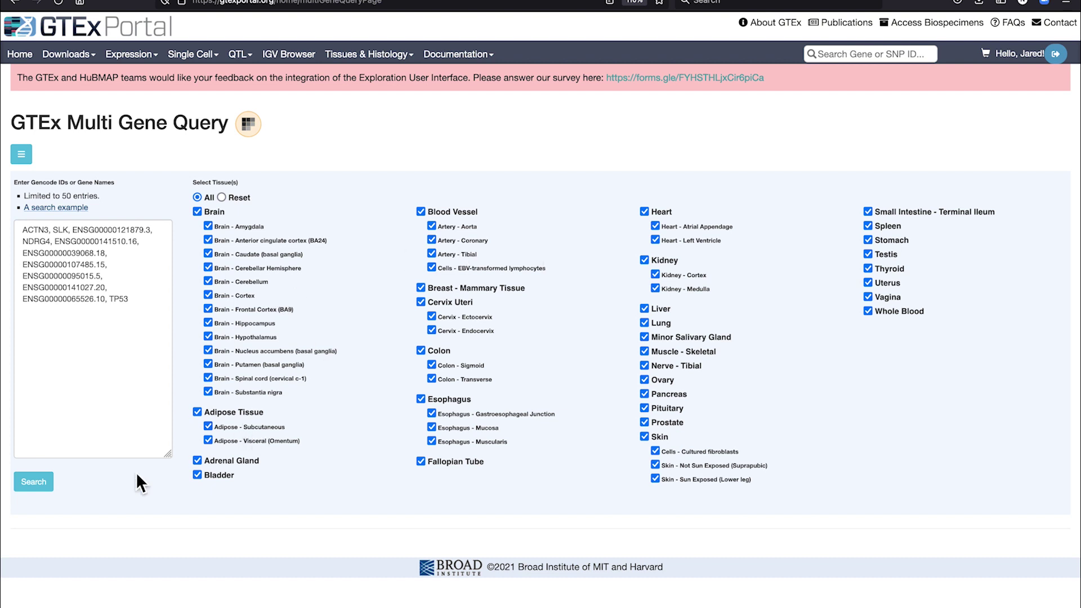
pyautogui.click(34, 486)
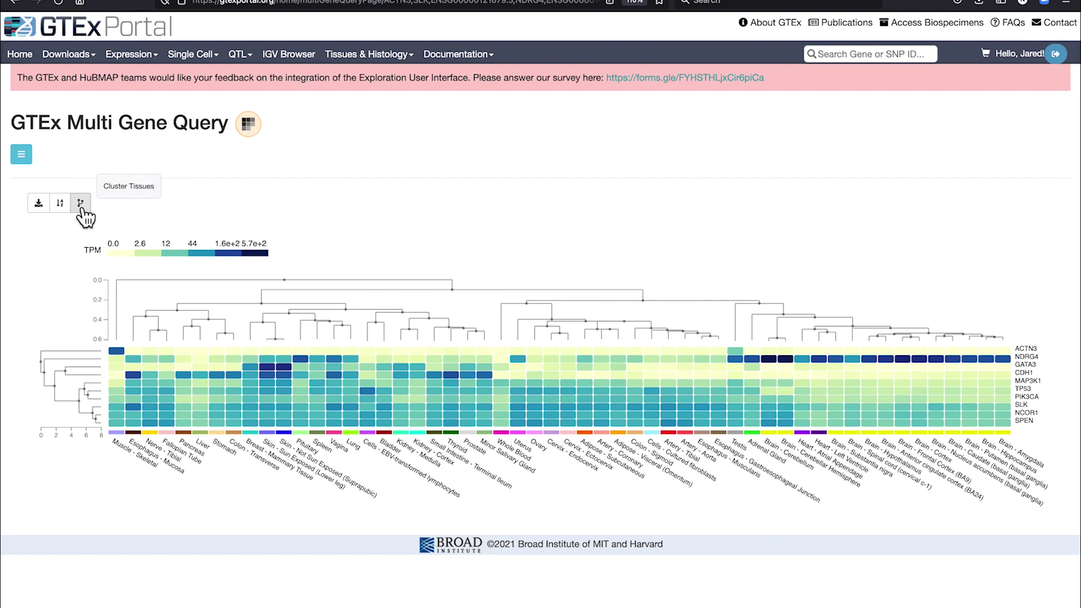
# Step: Sort heatmap tissues alphabetically, re-cluster them, and add an NDRG4 violin plot
pyautogui.click(60, 203)
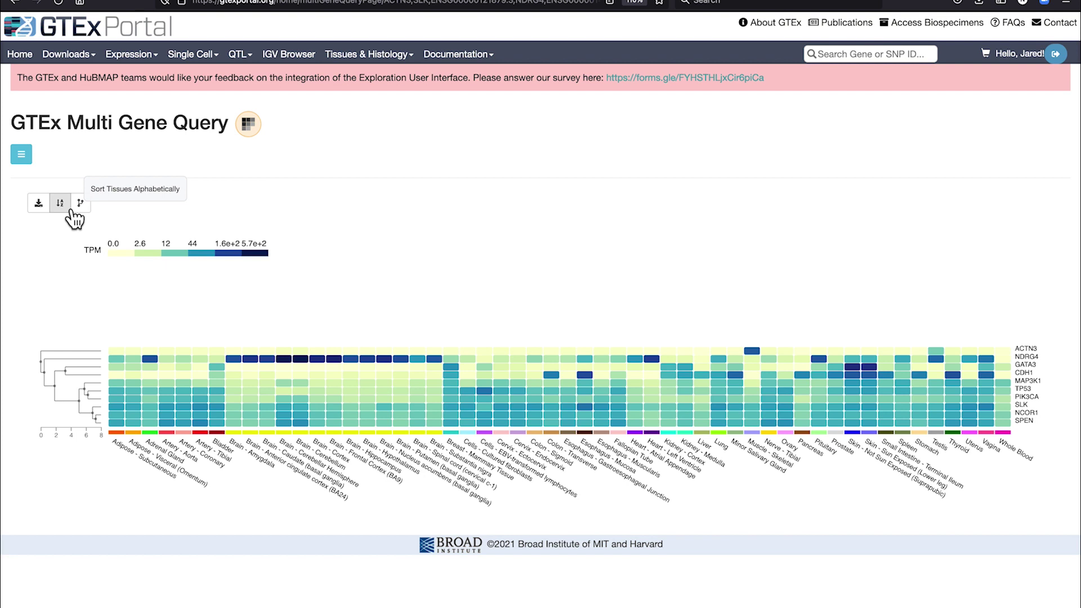
pyautogui.click(81, 204)
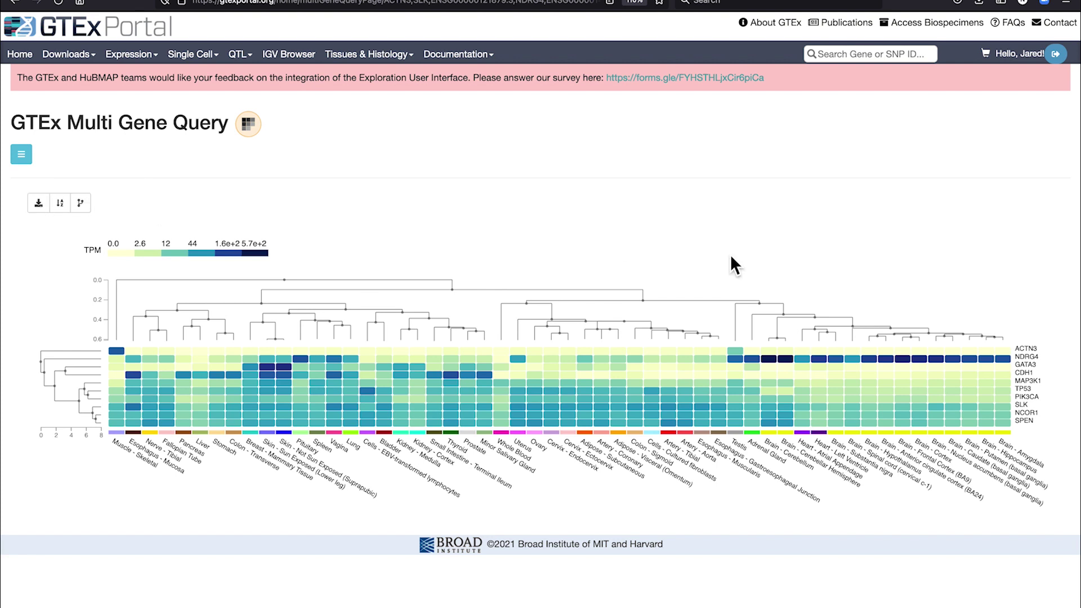
pyautogui.click(1029, 366)
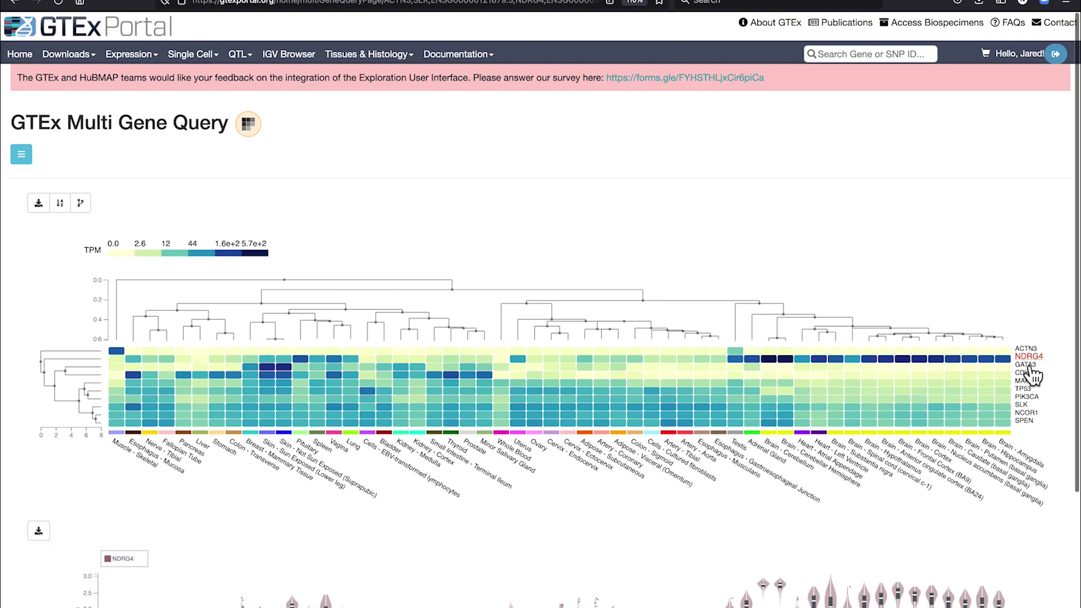
# Step: Briefly add GATA3 to the NDRG4 violin plot, then remove it again
pyautogui.scroll(-2, 1031, 372)
pyautogui.scroll(-1, 1032, 374)
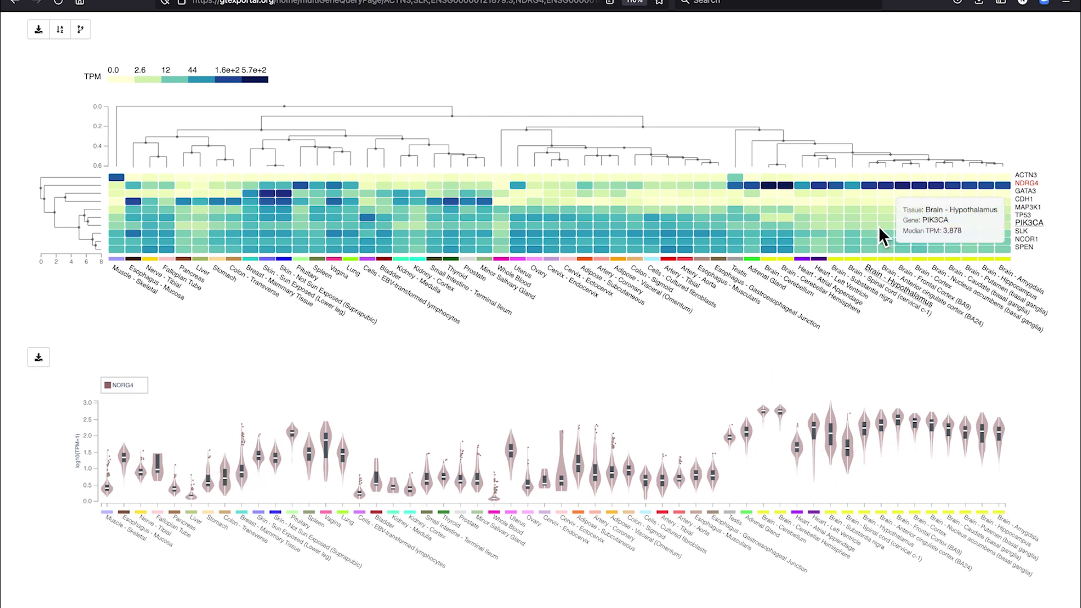
pyautogui.moveTo(936, 201)
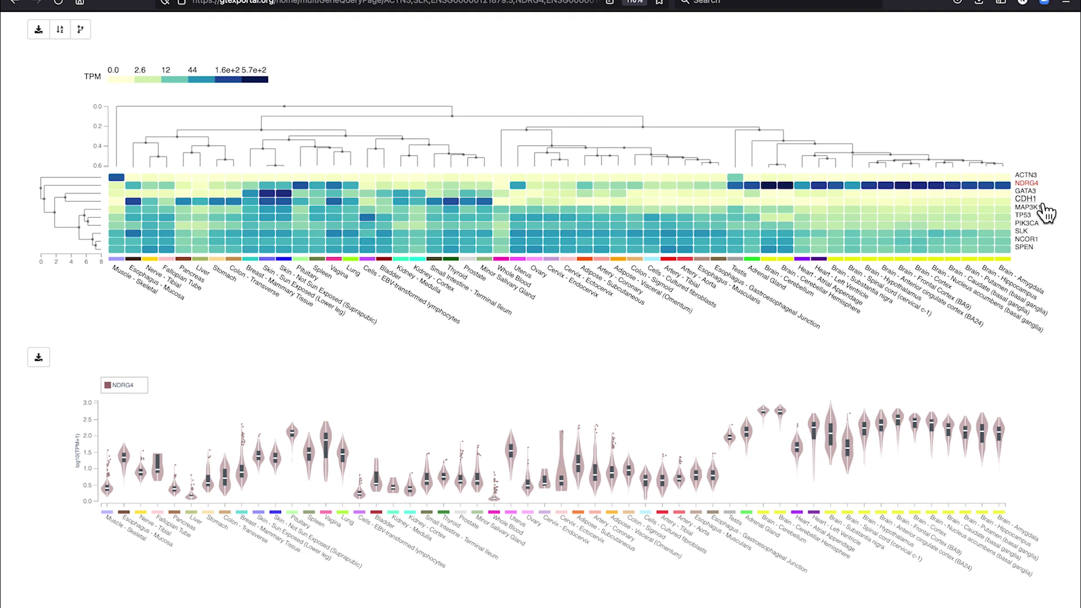
pyautogui.click(1037, 201)
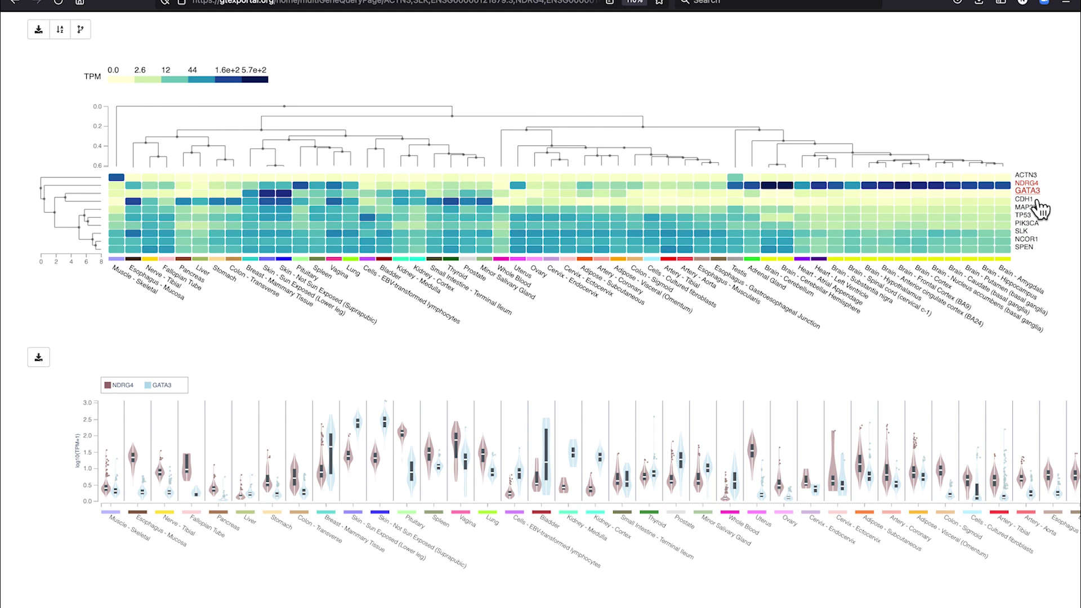
pyautogui.click(1035, 199)
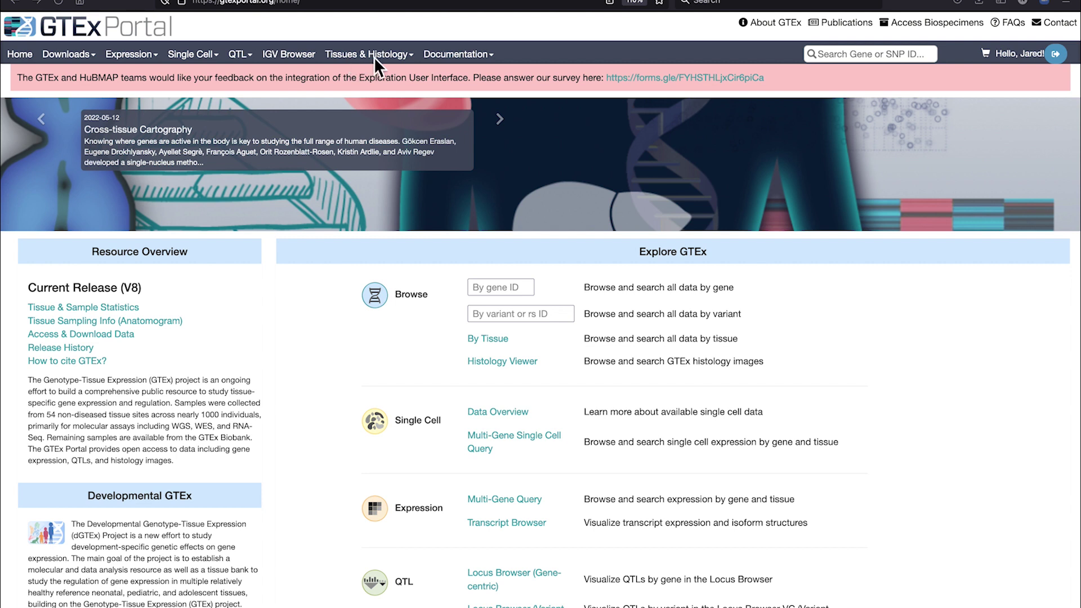
# Step: Open the tissue dashboard and pick Heart - Left Ventricle (n=386) as the replacement tissue
pyautogui.click(413, 57)
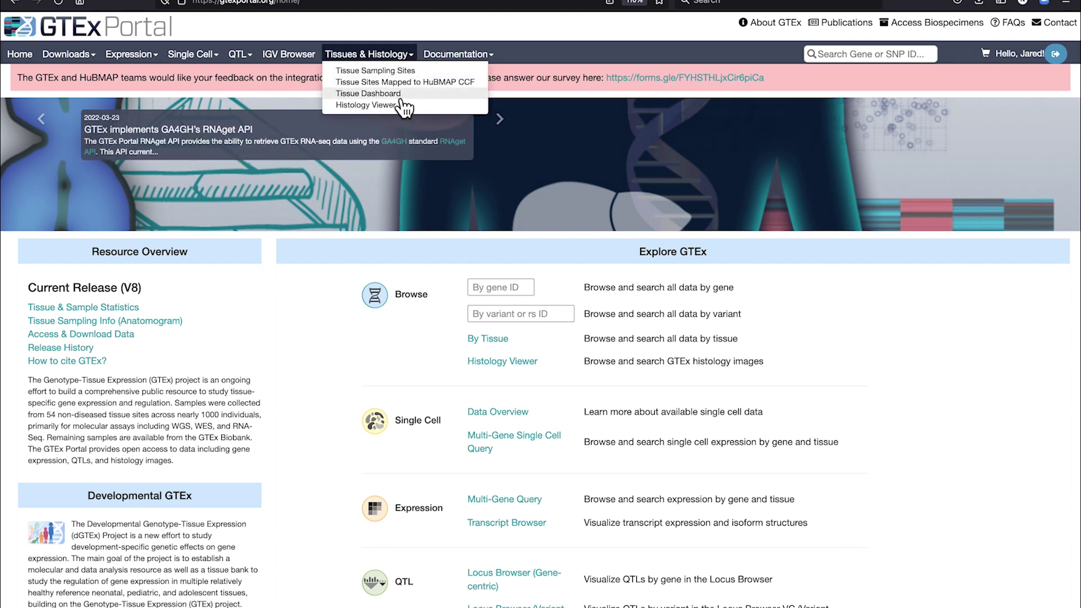
pyautogui.click(394, 94)
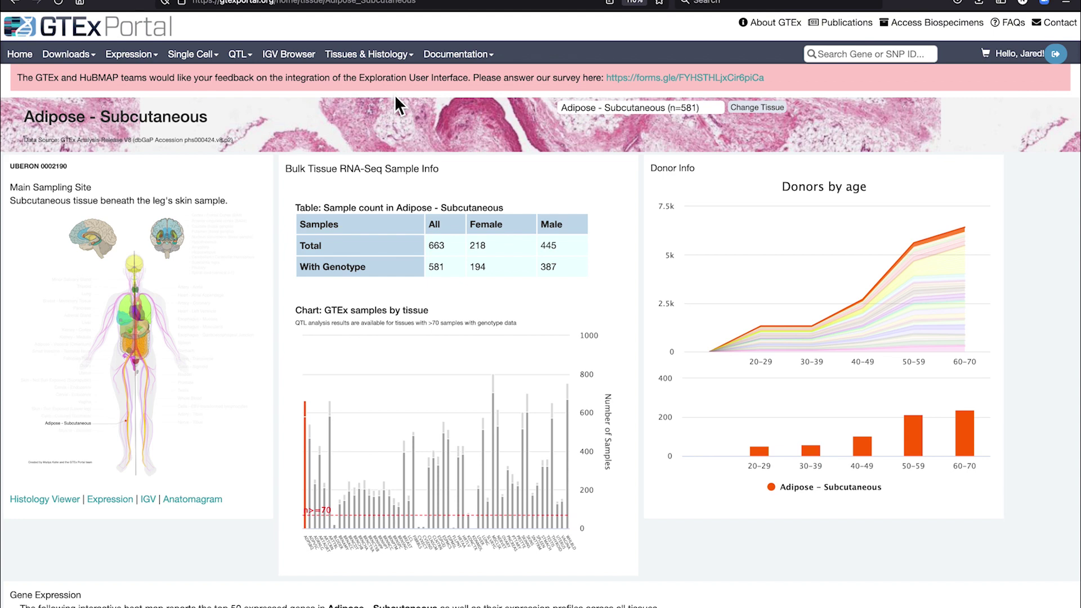
pyautogui.click(683, 108)
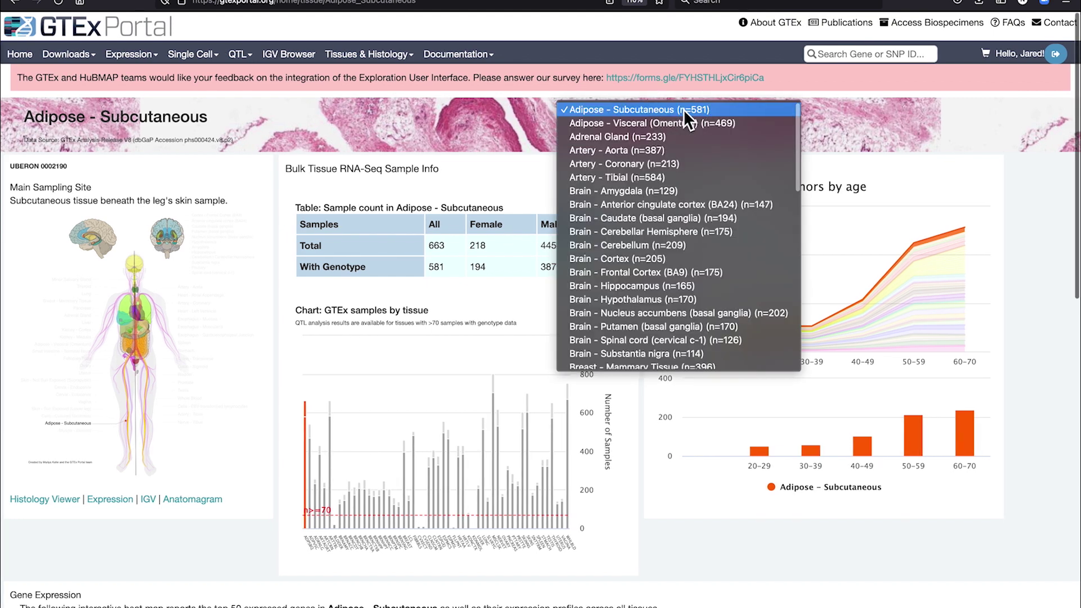
pyautogui.scroll(-4, 704, 246)
pyautogui.scroll(-4, 705, 249)
pyautogui.scroll(-3, 701, 248)
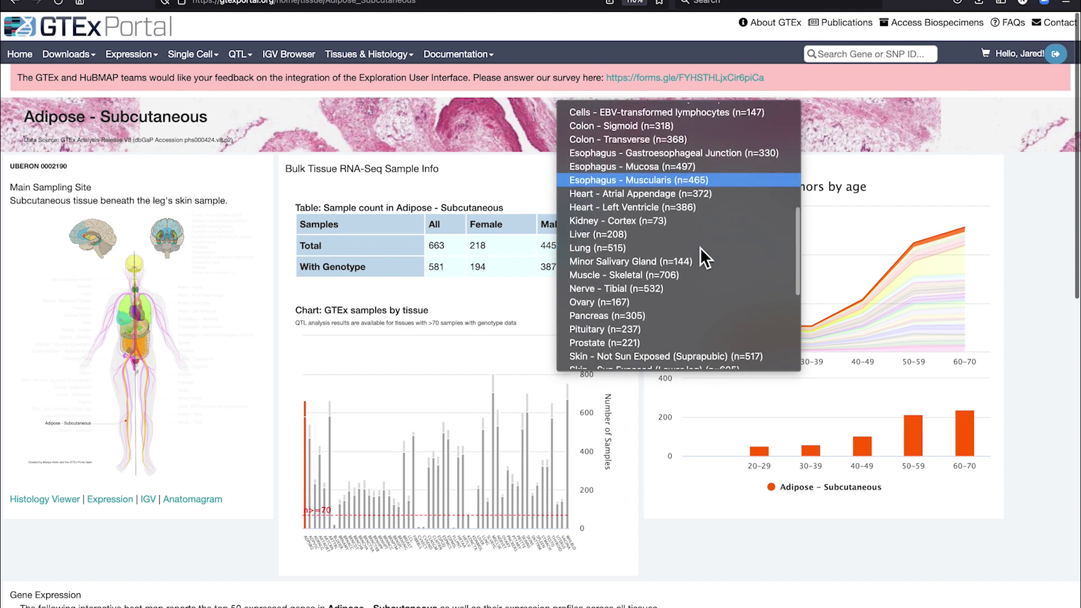
pyautogui.click(683, 204)
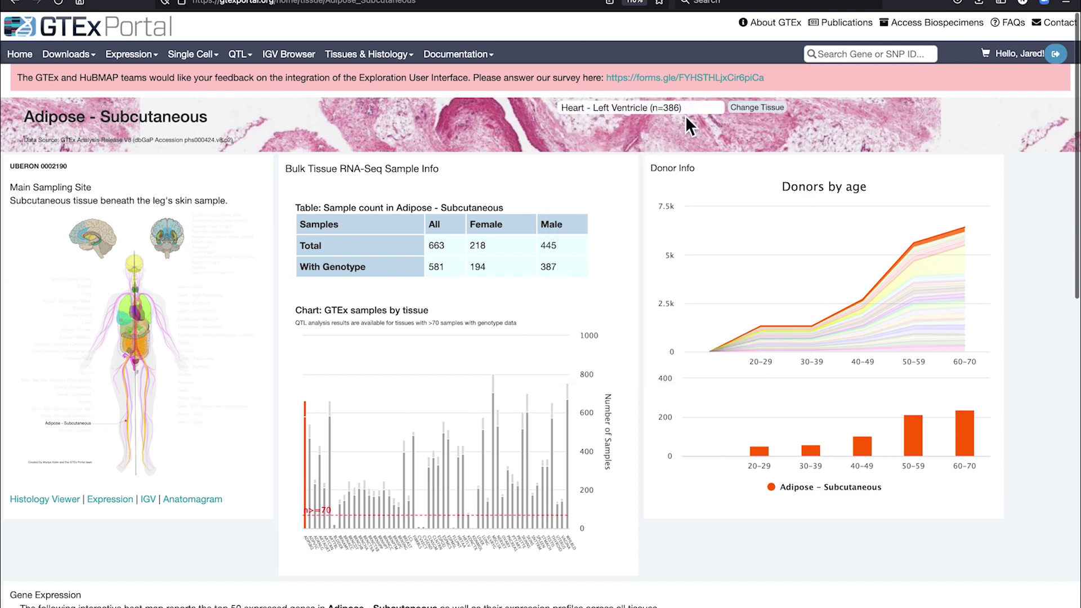
# Step: Load the Heart - Left Ventricle page: 432 samples, 386 genotyped, plus donor age charts
pyautogui.click(769, 112)
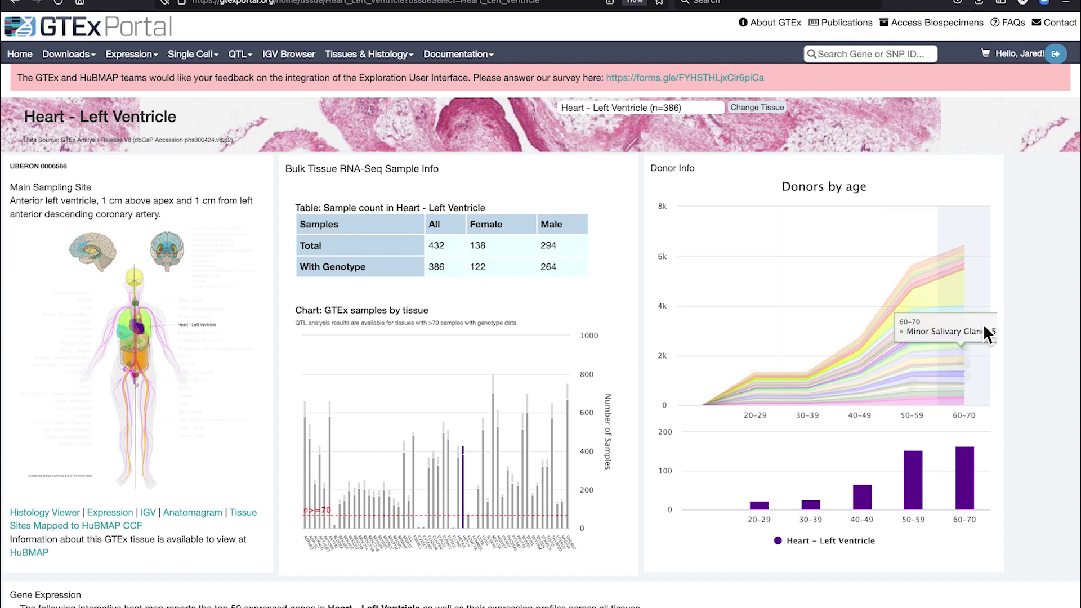
pyautogui.moveTo(861, 359)
pyautogui.hscroll(1, 861, 354)
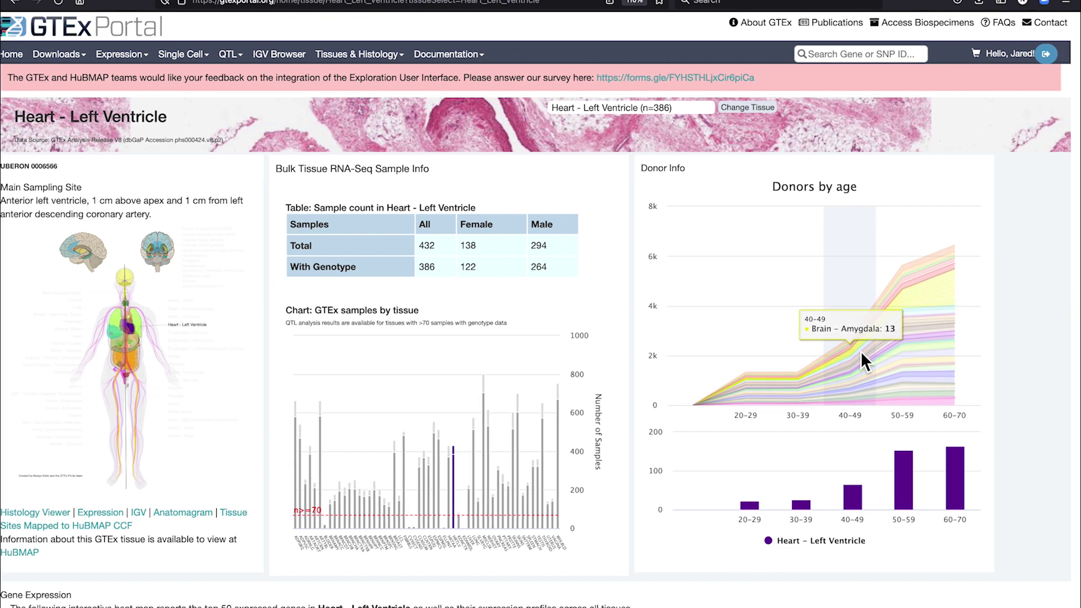
pyautogui.hscroll(1, 658, 340)
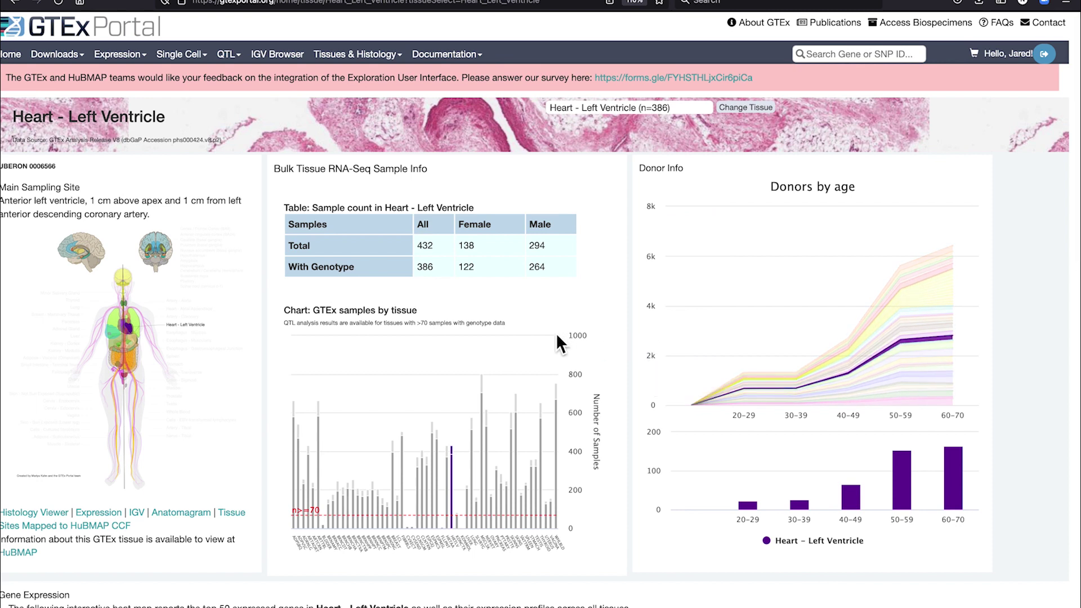
# Step: Scroll to the top-50 gene heatmap and include mitochondrial genes such as MT-CO1
pyautogui.scroll(-5, 557, 337)
pyautogui.scroll(-2, 557, 337)
pyautogui.scroll(-2, 557, 336)
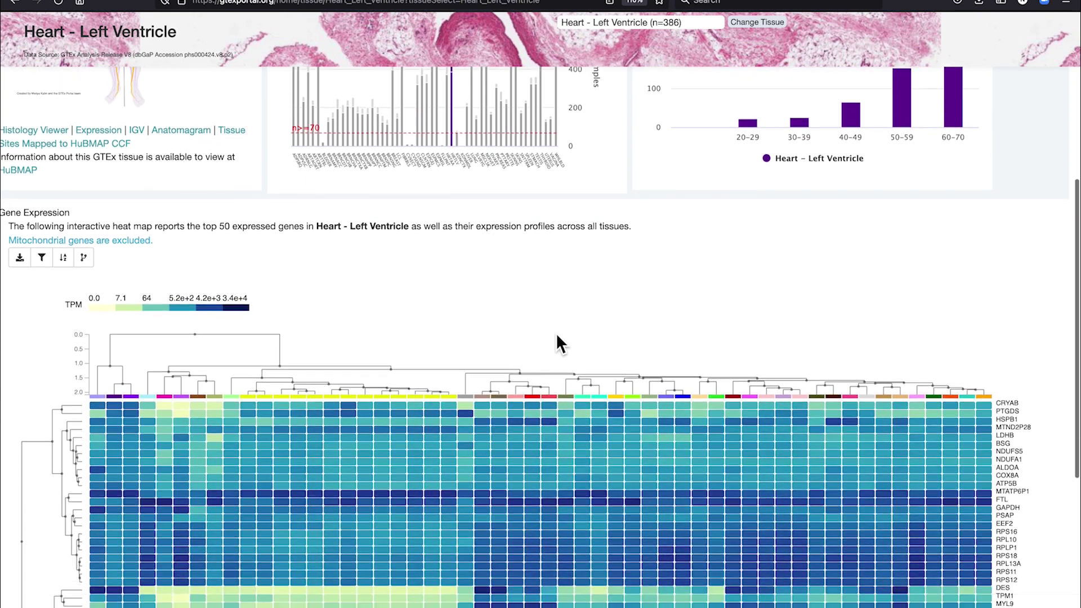
pyautogui.scroll(-3, 556, 337)
pyautogui.scroll(-1, 557, 337)
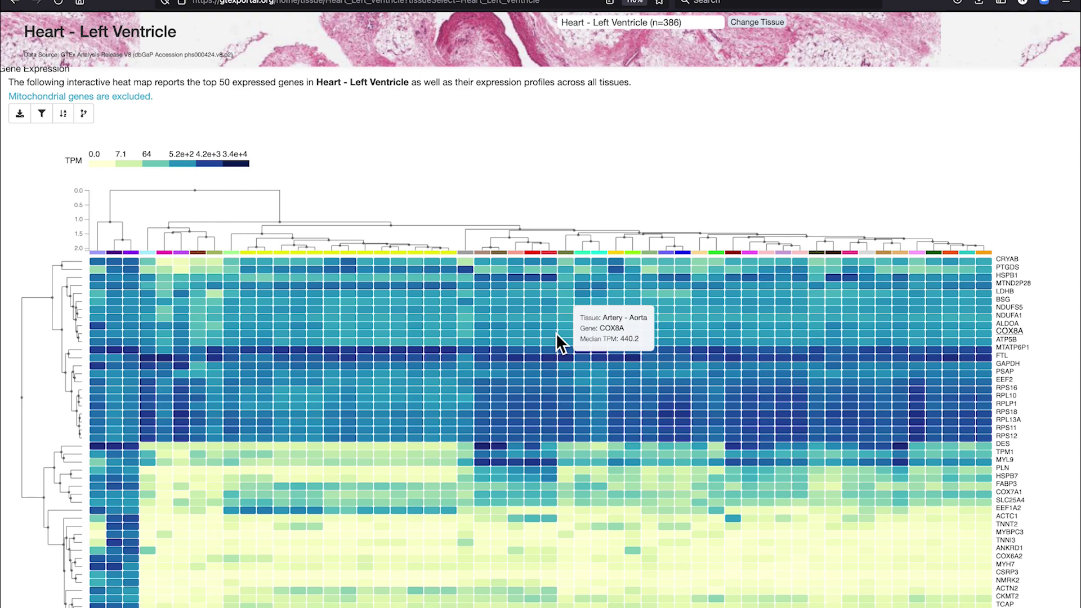
pyautogui.scroll(-2, 556, 333)
pyautogui.scroll(-1, 556, 332)
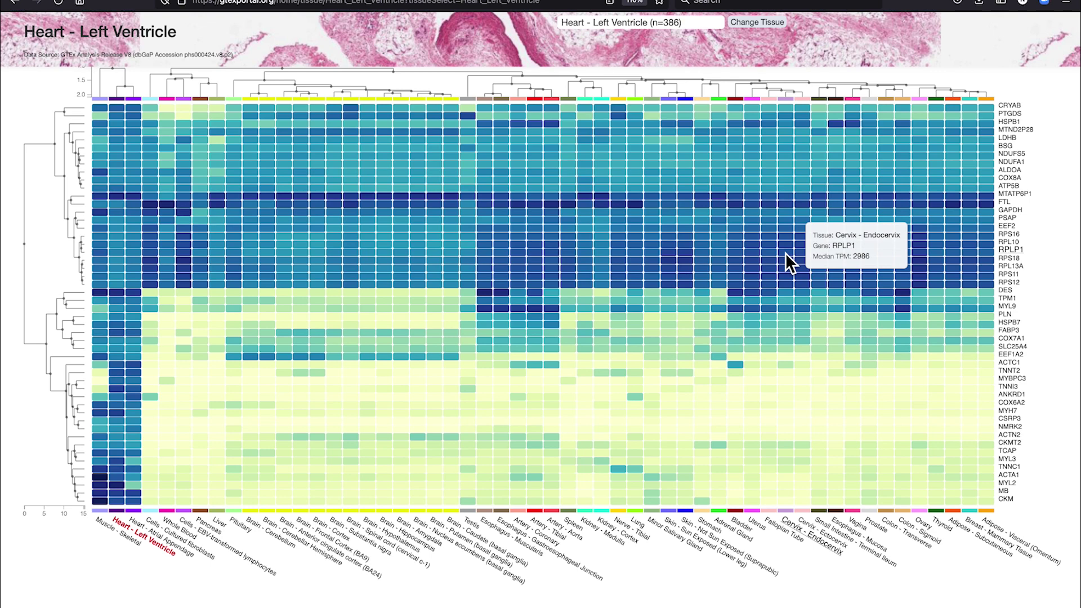
pyautogui.scroll(3, 785, 252)
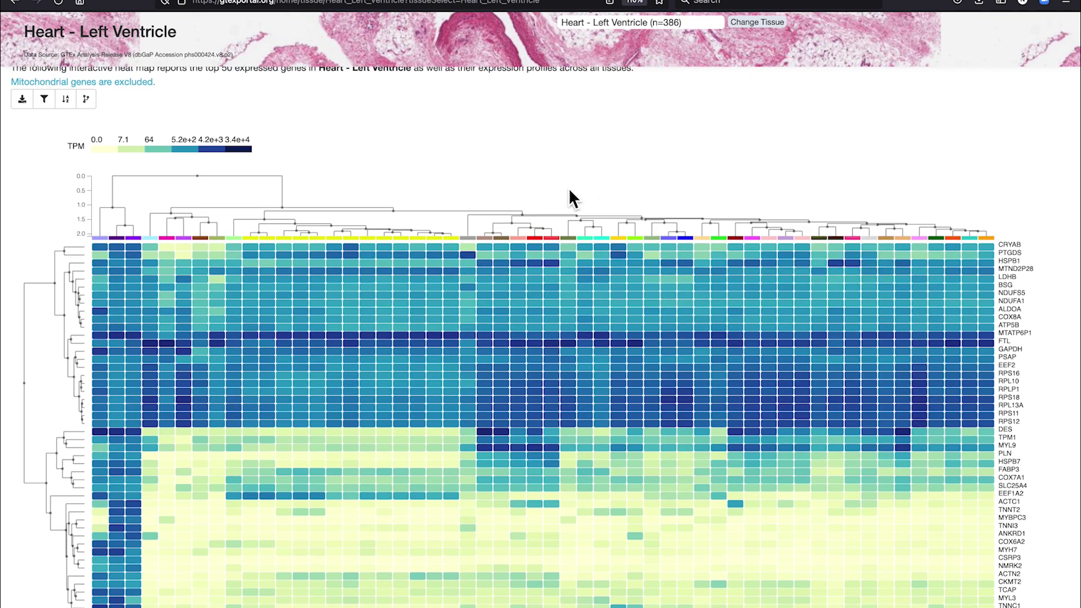
pyautogui.scroll(1, 569, 190)
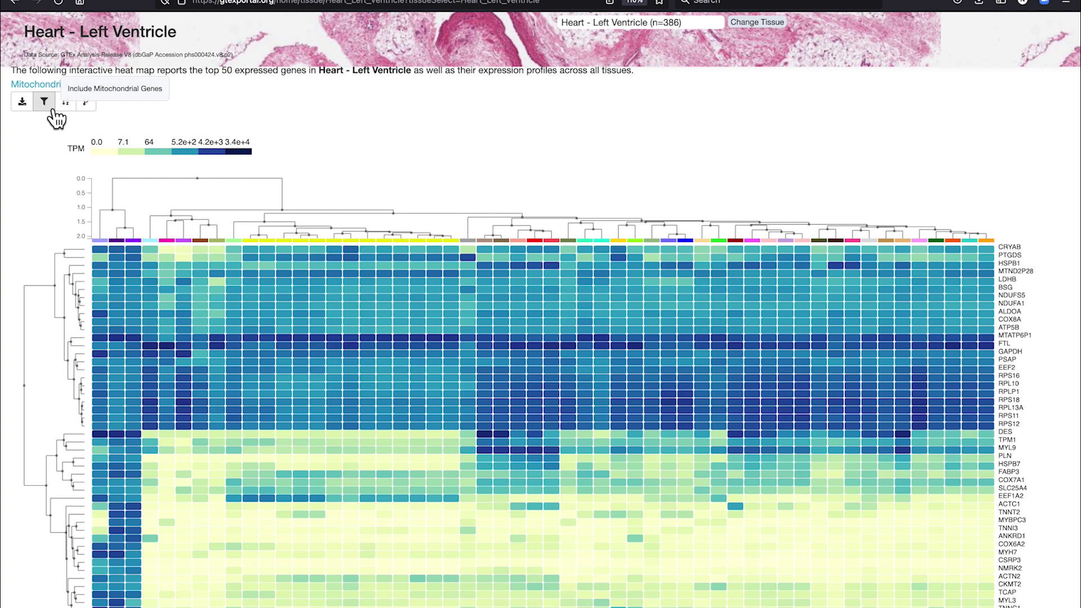
pyautogui.click(53, 110)
pyautogui.click(51, 109)
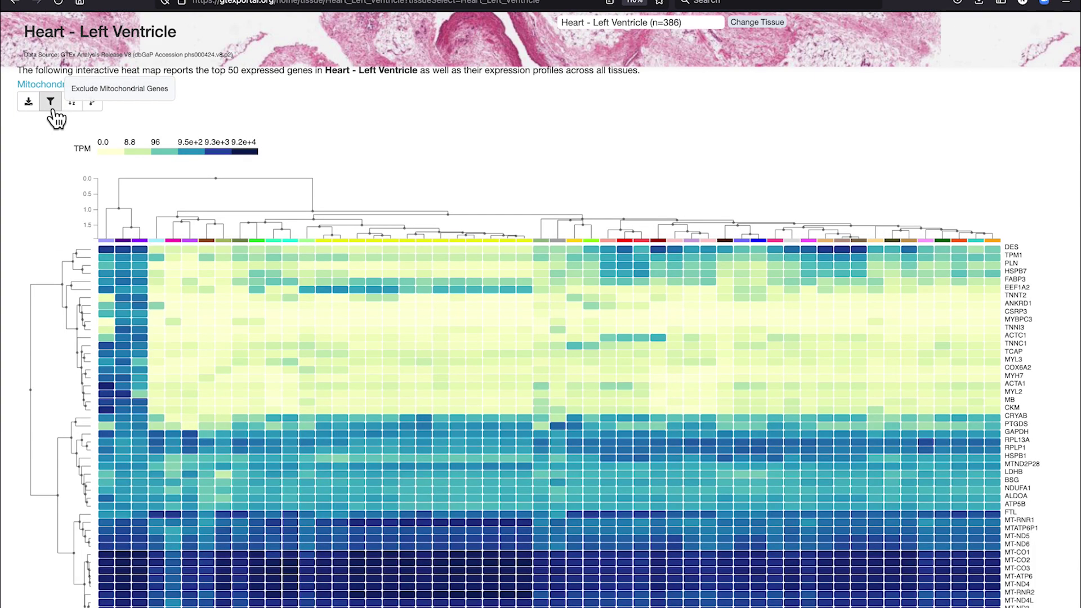
pyautogui.scroll(-3, 57, 118)
pyautogui.scroll(3, 51, 112)
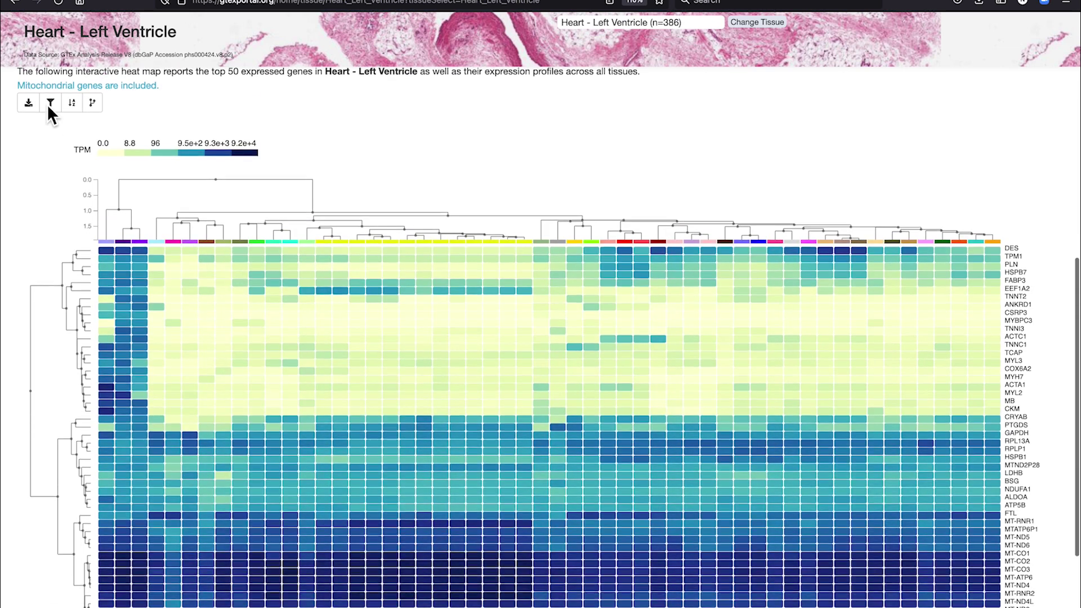
pyautogui.click(50, 109)
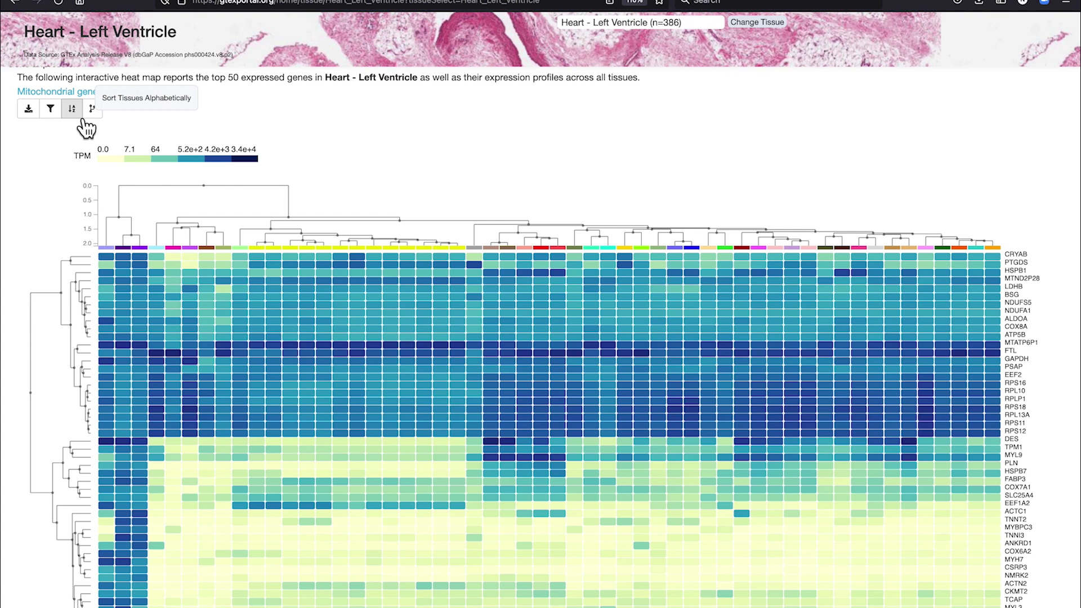
pyautogui.click(83, 118)
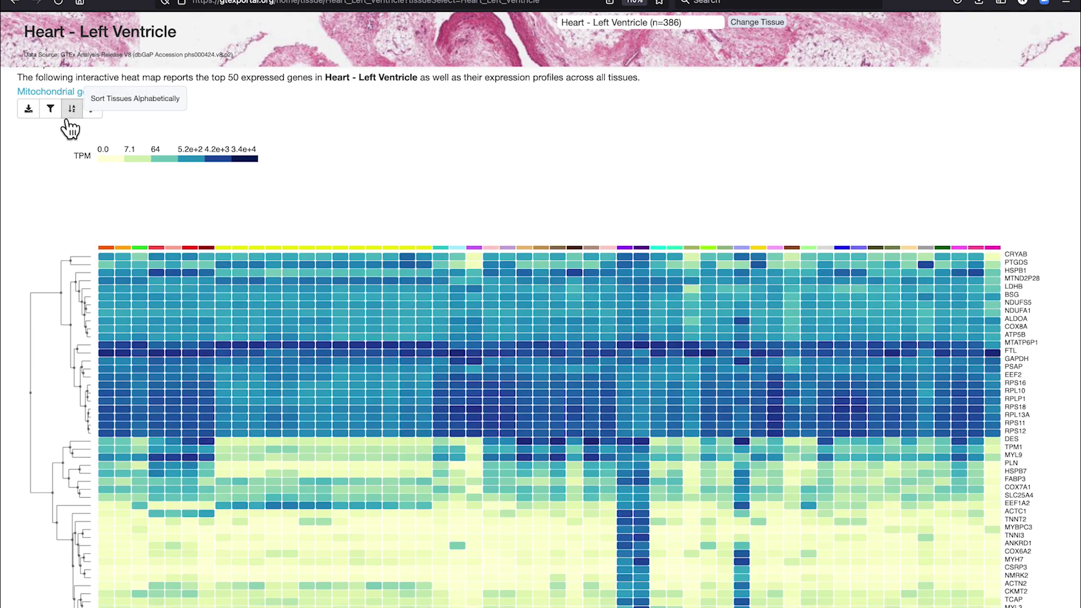
pyautogui.click(92, 112)
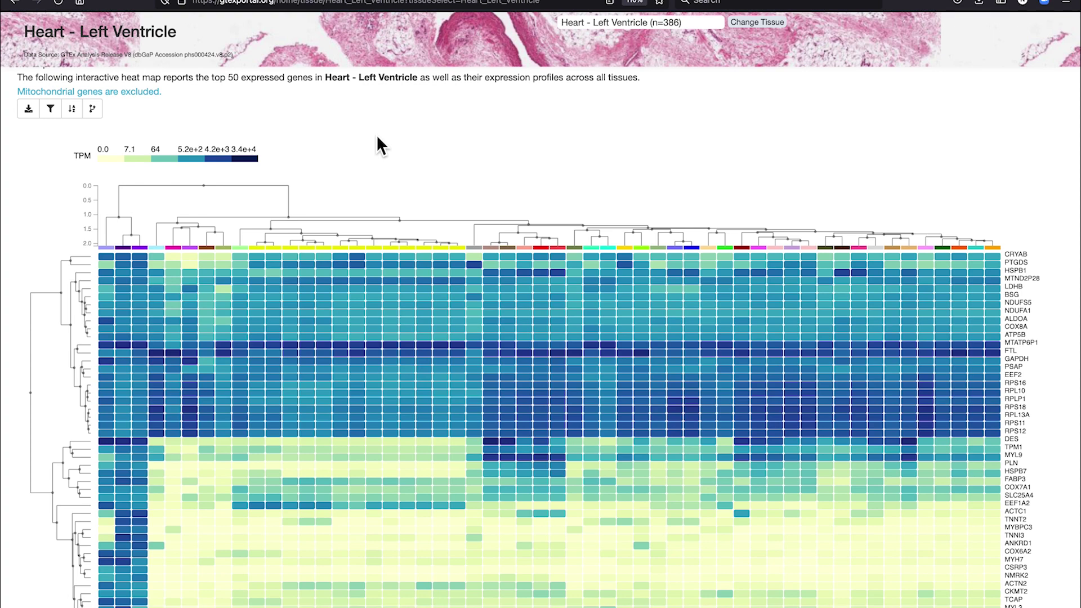
pyautogui.scroll(-3, 376, 134)
# Step: Add EEF1A2 alongside RPS12 in the violin plot below the heatmap
pyautogui.scroll(1, 376, 134)
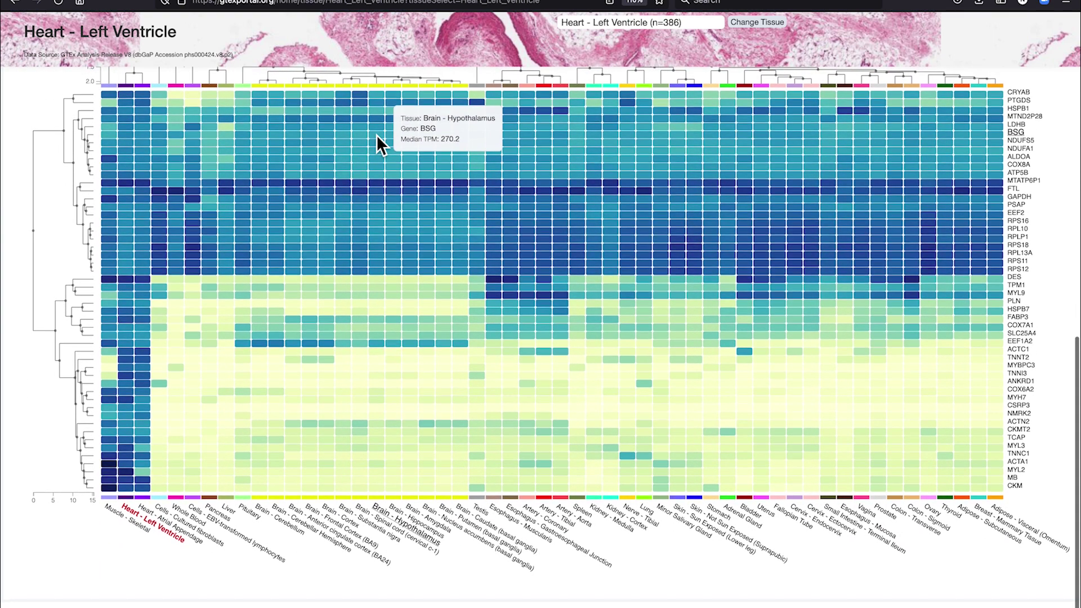
pyautogui.moveTo(878, 287)
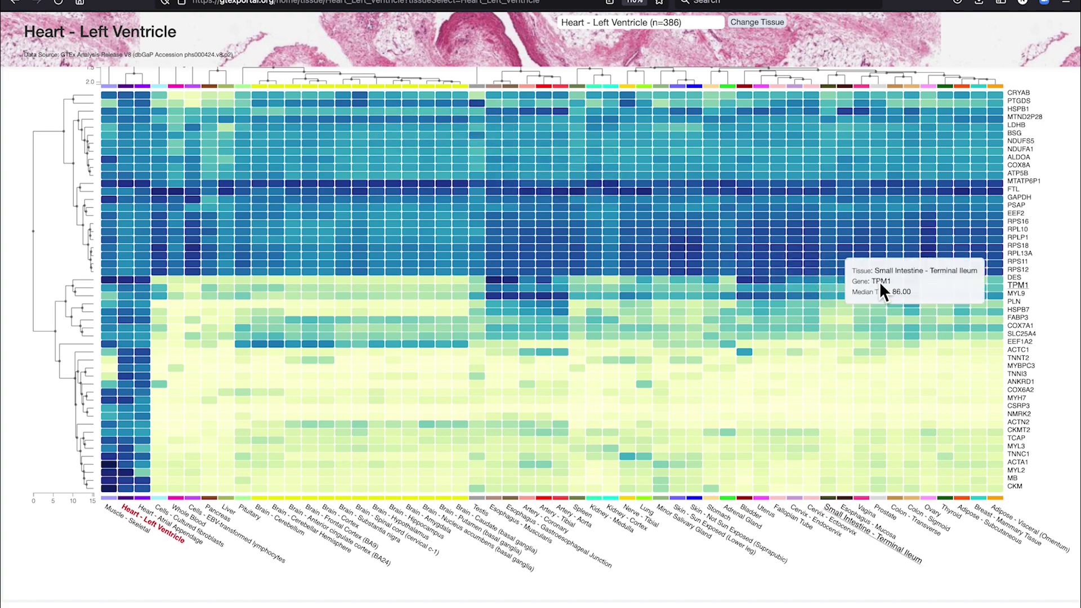
pyautogui.scroll(-2, 1030, 286)
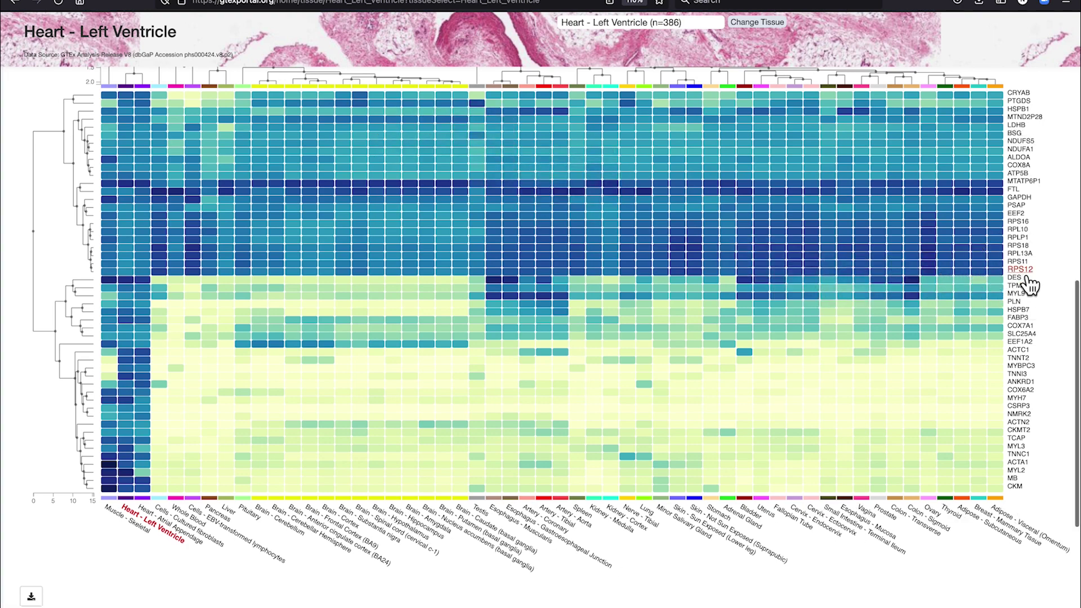
pyautogui.scroll(-2, 1030, 286)
pyautogui.scroll(-3, 1030, 286)
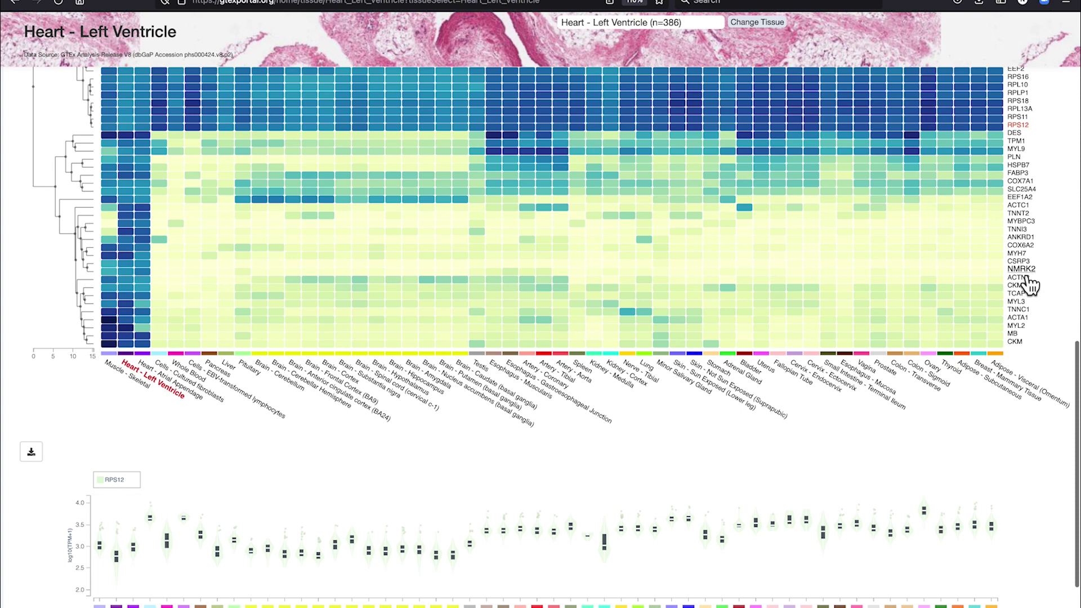
pyautogui.scroll(-4, 1025, 286)
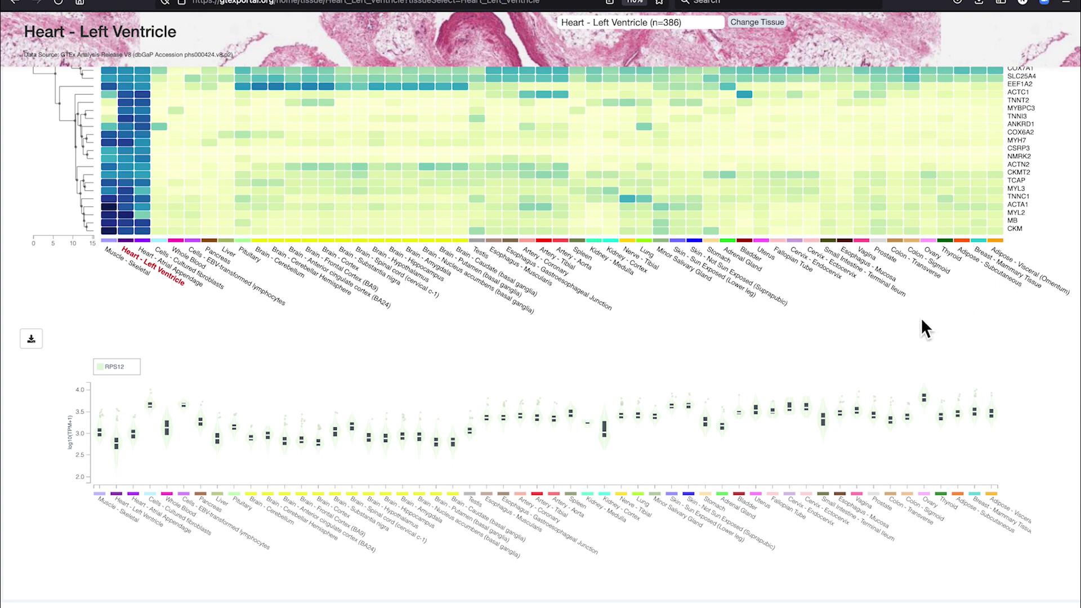
pyautogui.scroll(4, 922, 320)
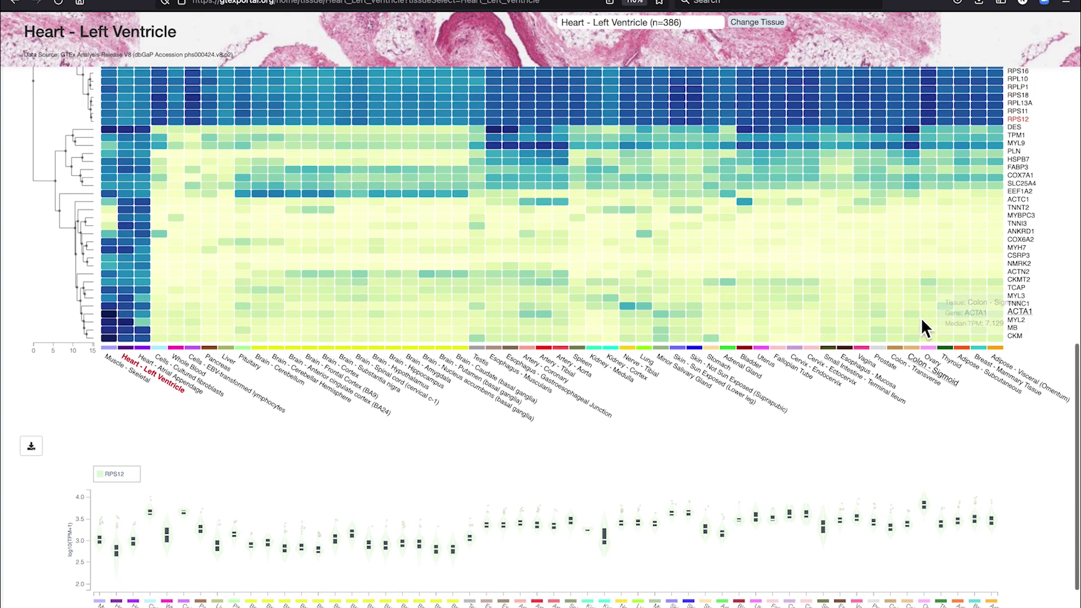
pyautogui.click(1022, 193)
pyautogui.scroll(-3, 940, 292)
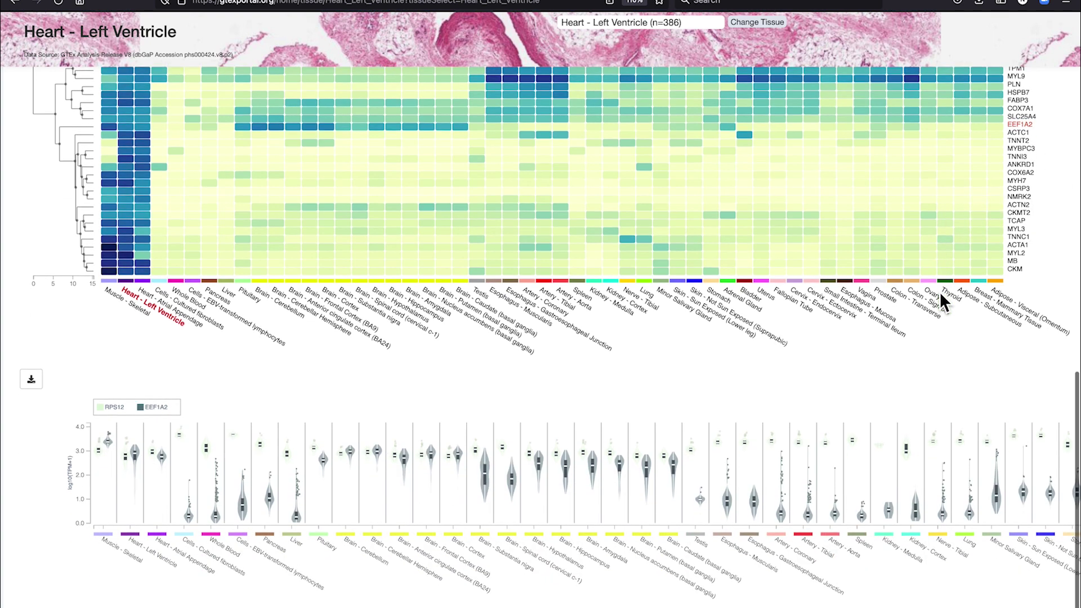